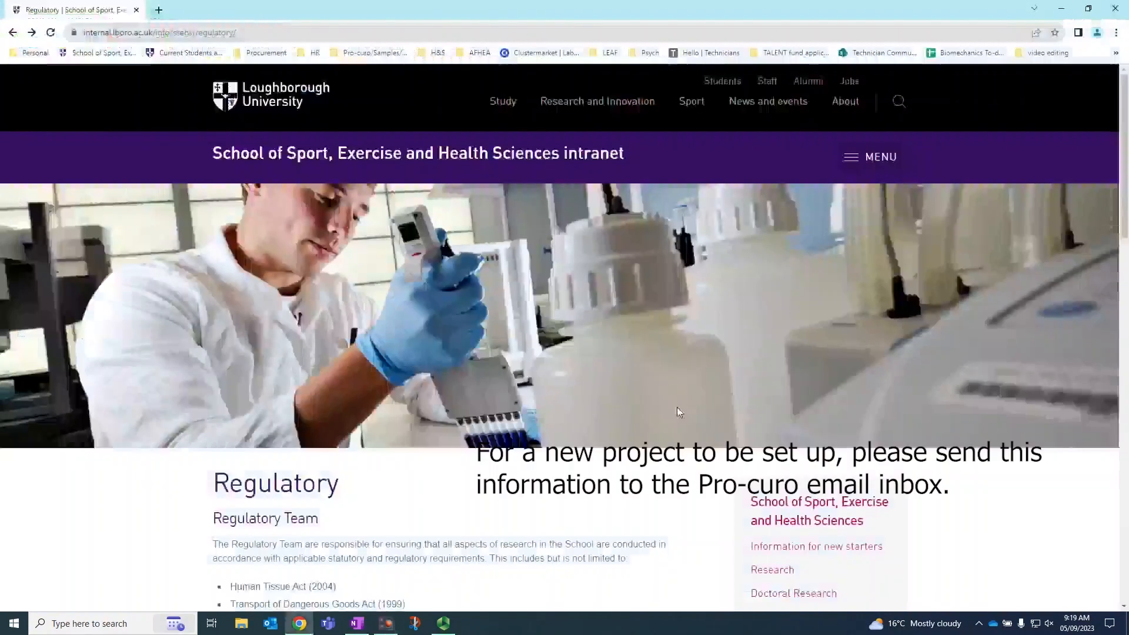
Open the Regulatory section's Training page and examine the details required for Pro-curo training, enlarging the page to 125%
scroll(679, 411, down, 8)
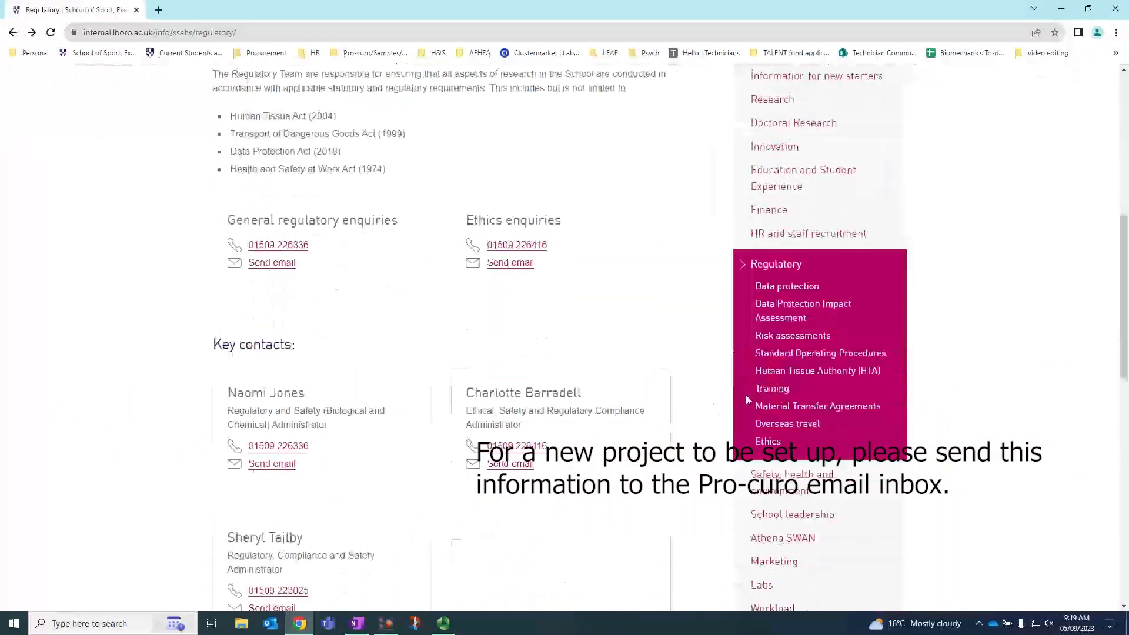
click(769, 390)
scroll(639, 373, down, 12)
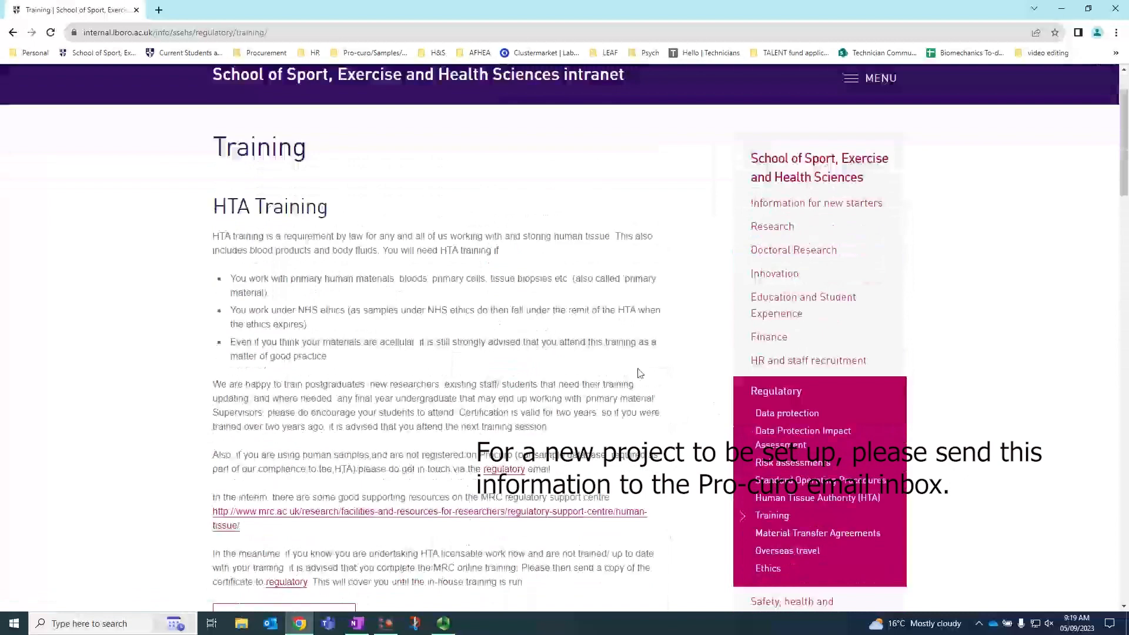
scroll(639, 372, down, 9)
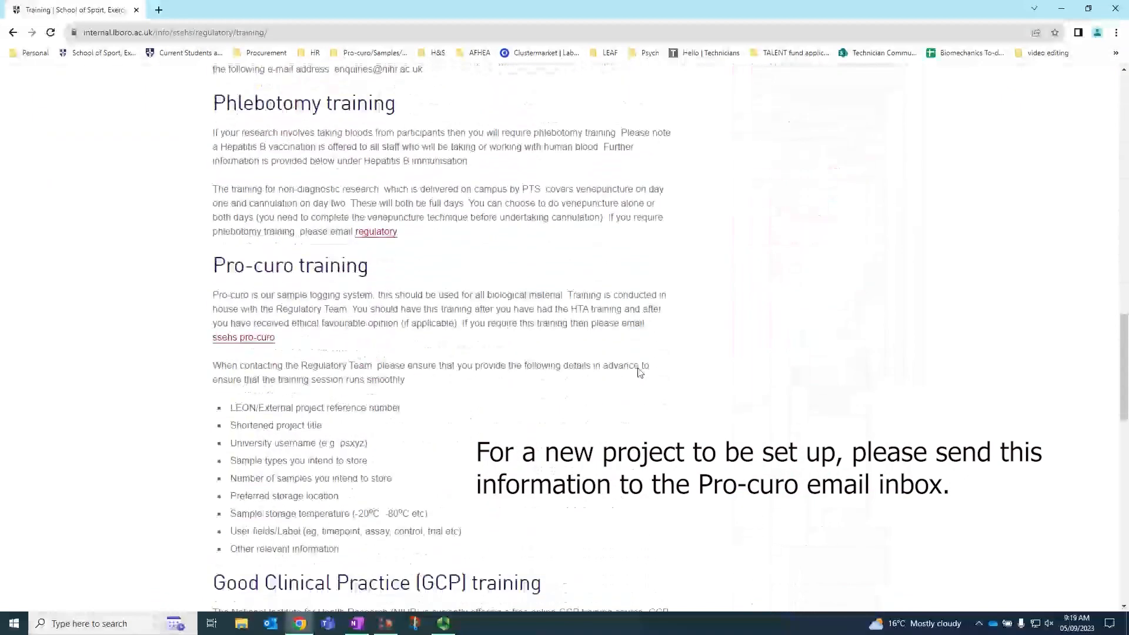
ctrl+scroll(461, 400, up, 2)
scroll(586, 382, down, 2)
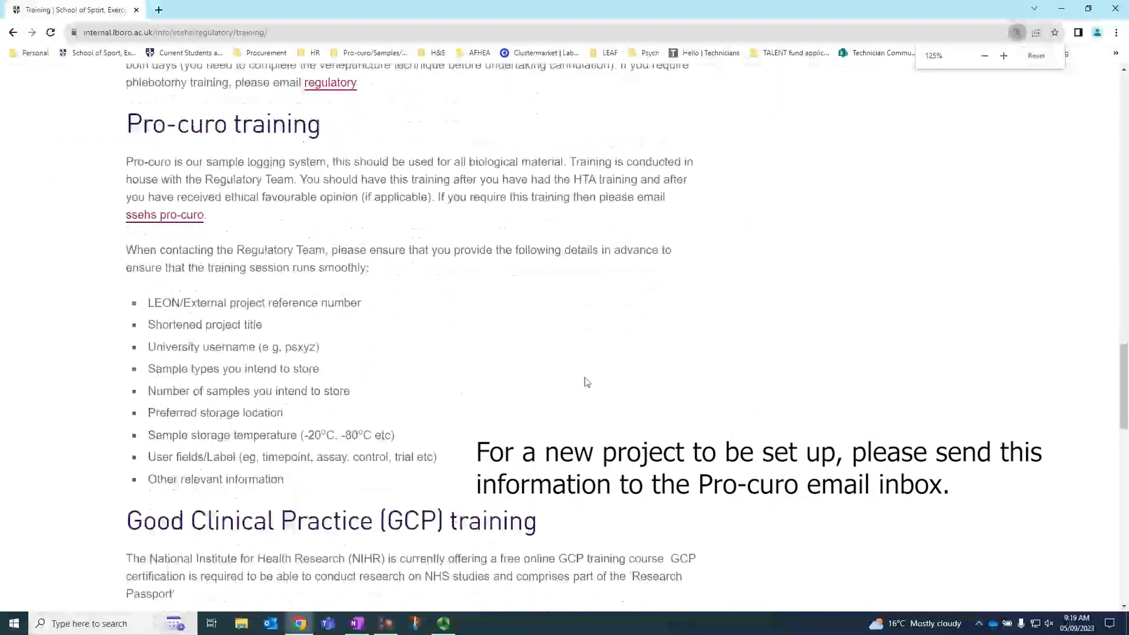
drag(124, 122, 340, 128)
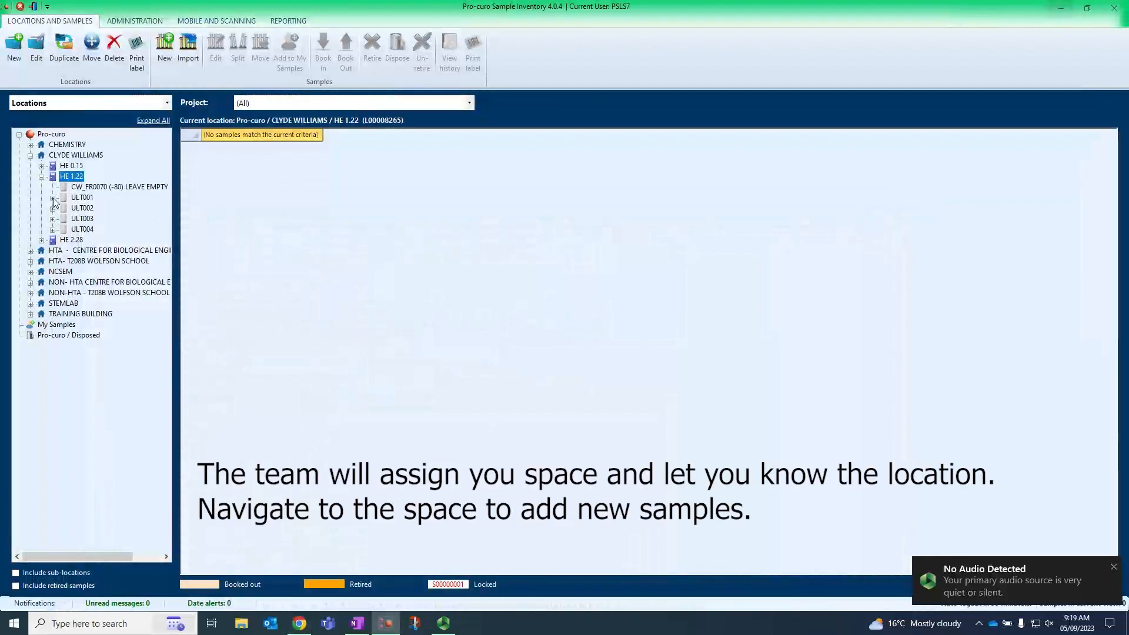
Open BLUE EXAMPLE BOX 1 in E1 EXAMPLE DRAWER, under E on the 002 BOTTOM SHELF of ULT001
click(52, 198)
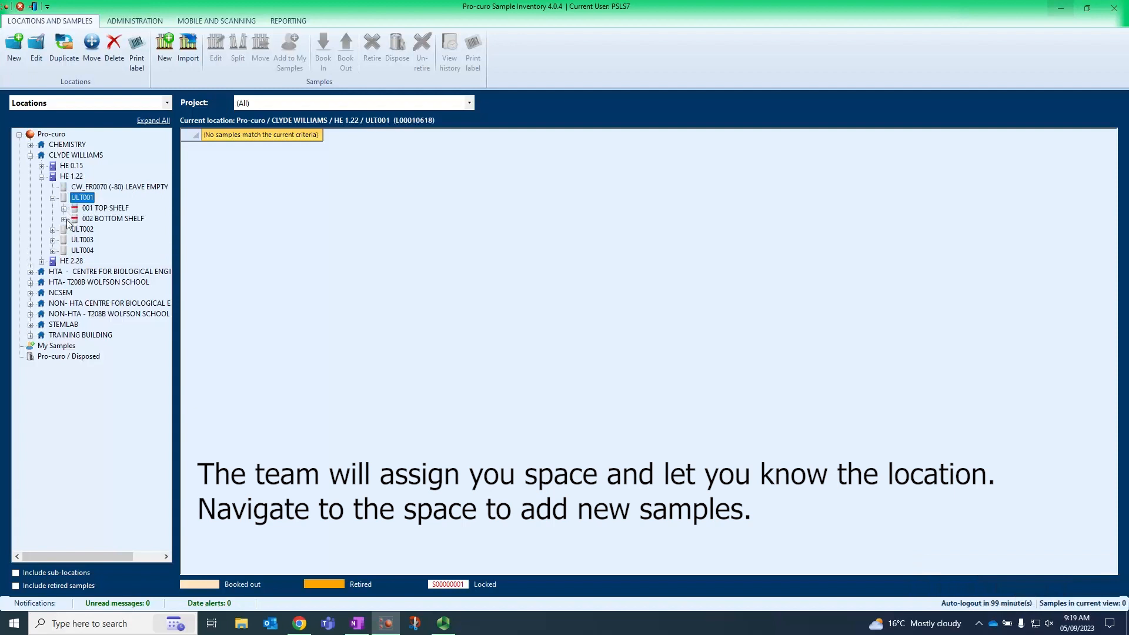
click(65, 219)
click(75, 229)
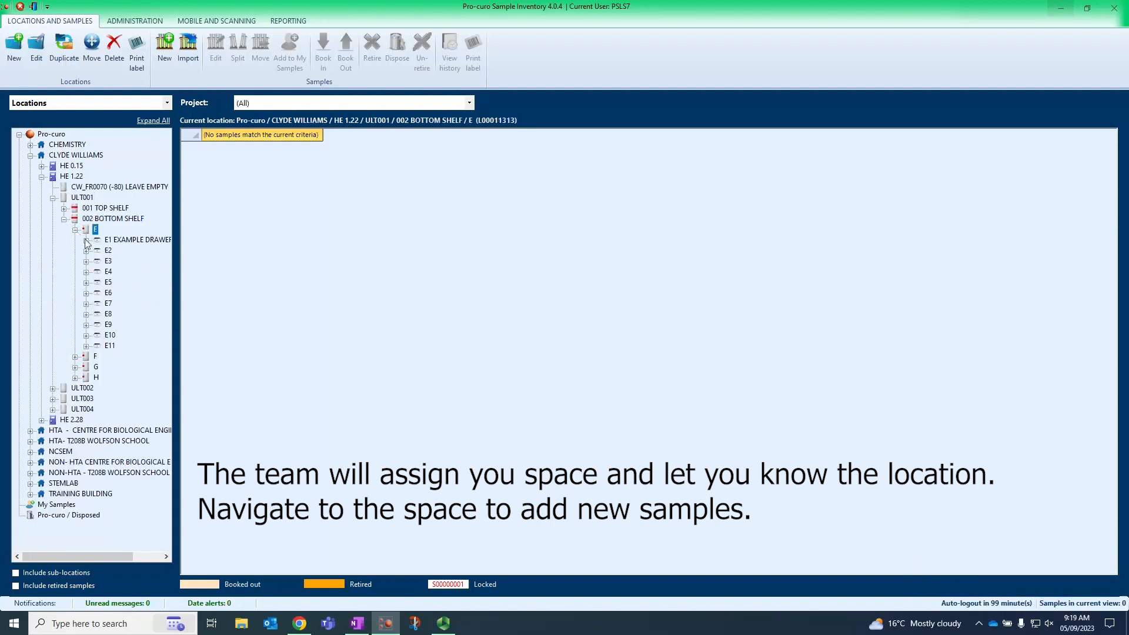
click(86, 239)
click(134, 250)
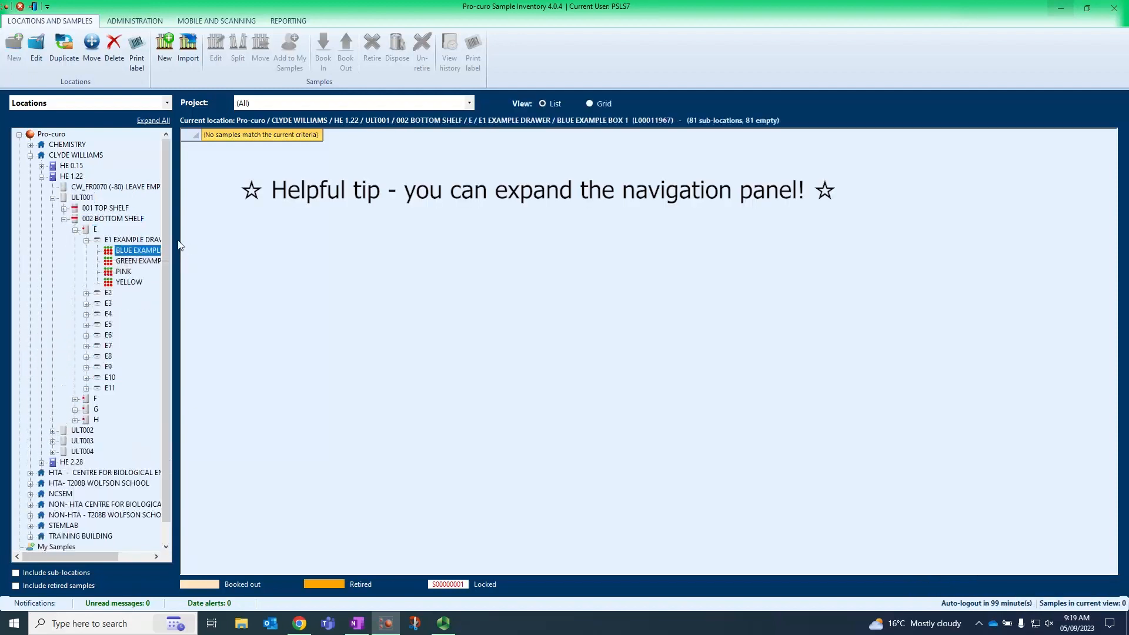
Widen the location tree to fit the full box names and show the box as a grid fitted to the display area
drag(180, 245, 217, 246)
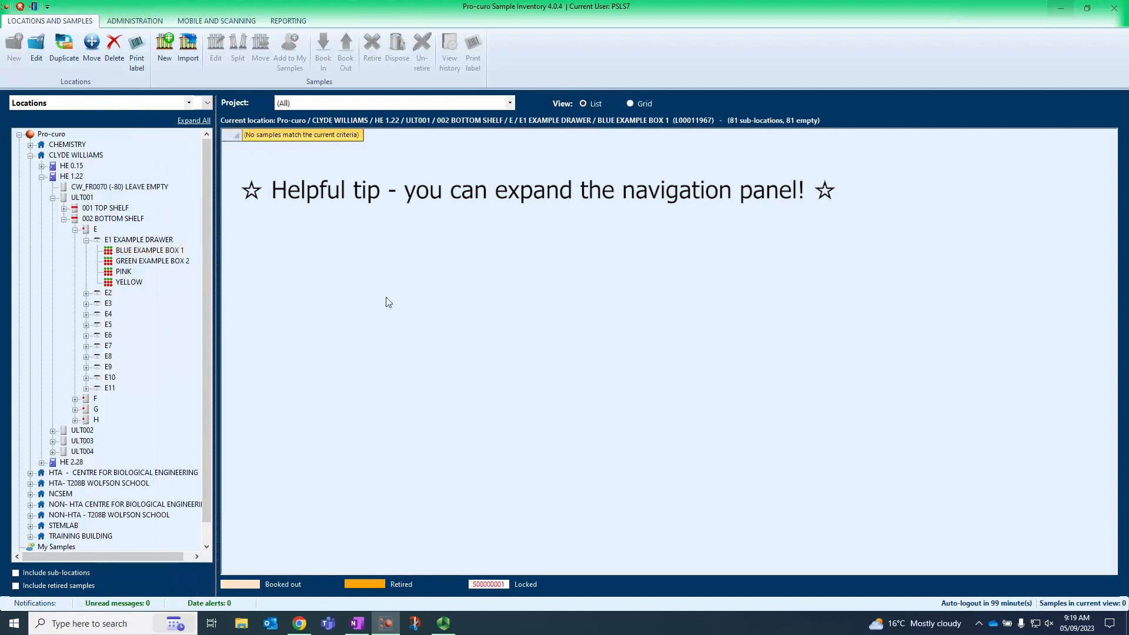
click(630, 104)
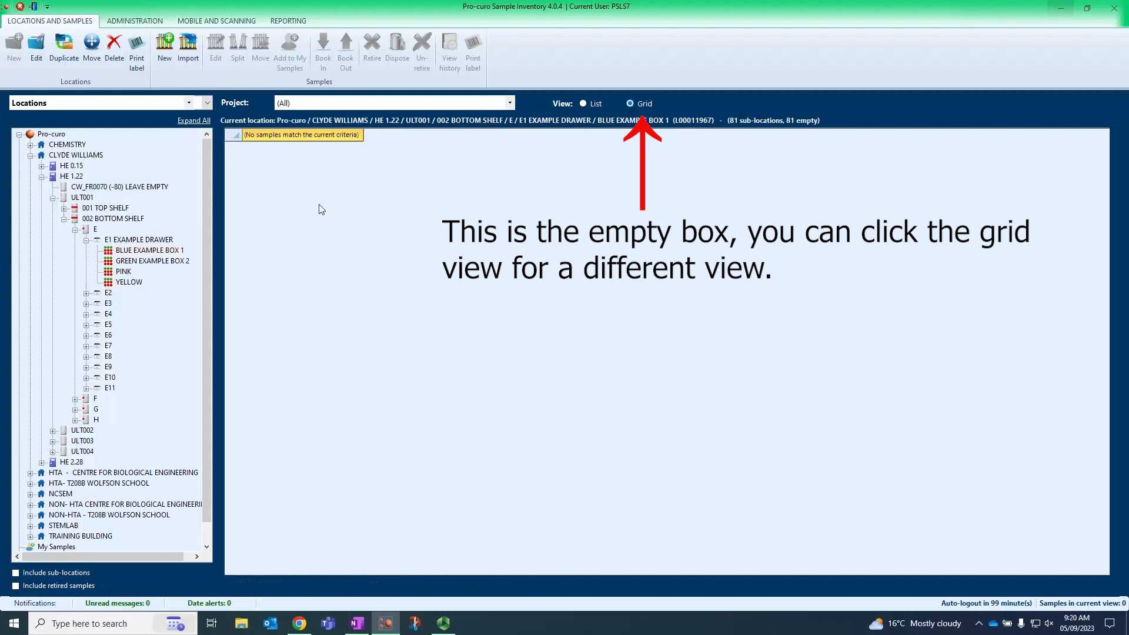
click(424, 138)
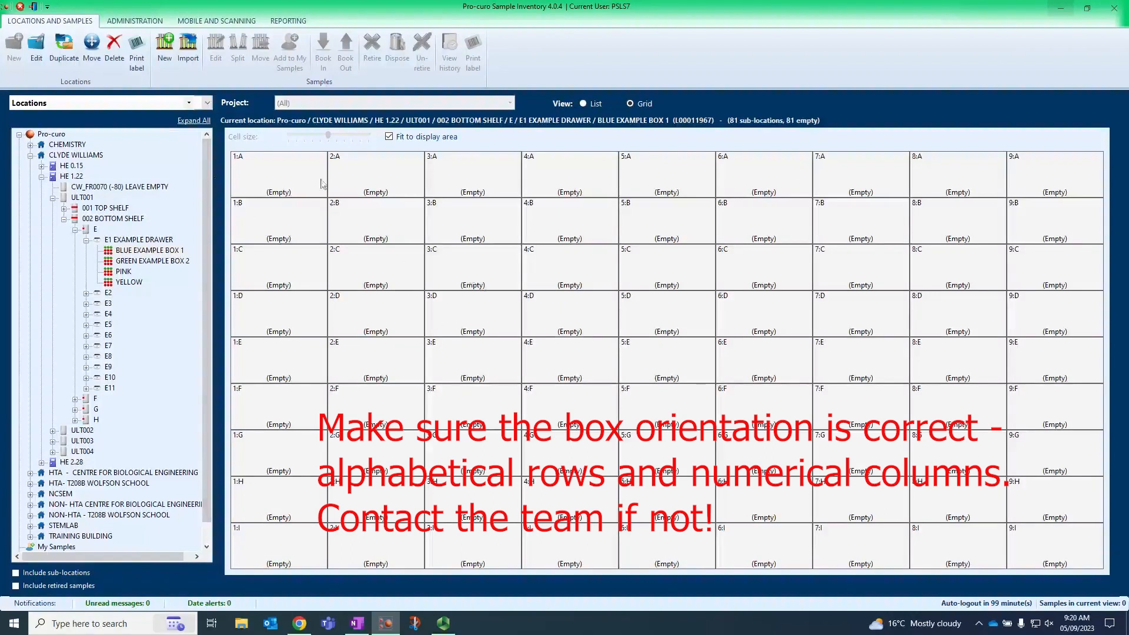
Start a new sample in the box for the Testing project with sample type PLASMA
click(167, 45)
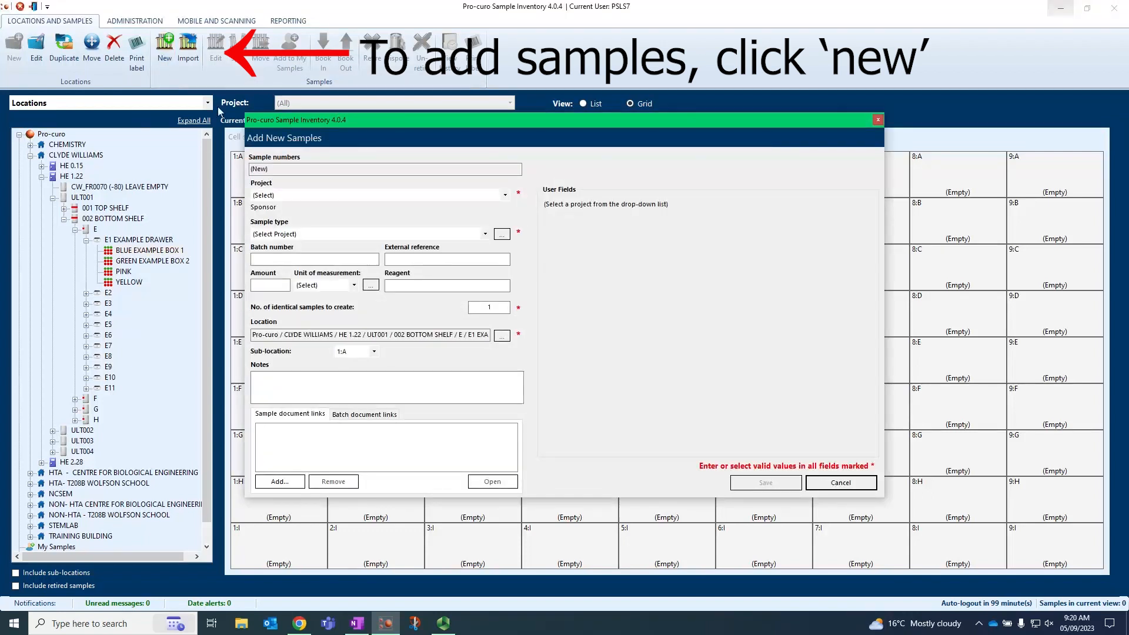
click(504, 195)
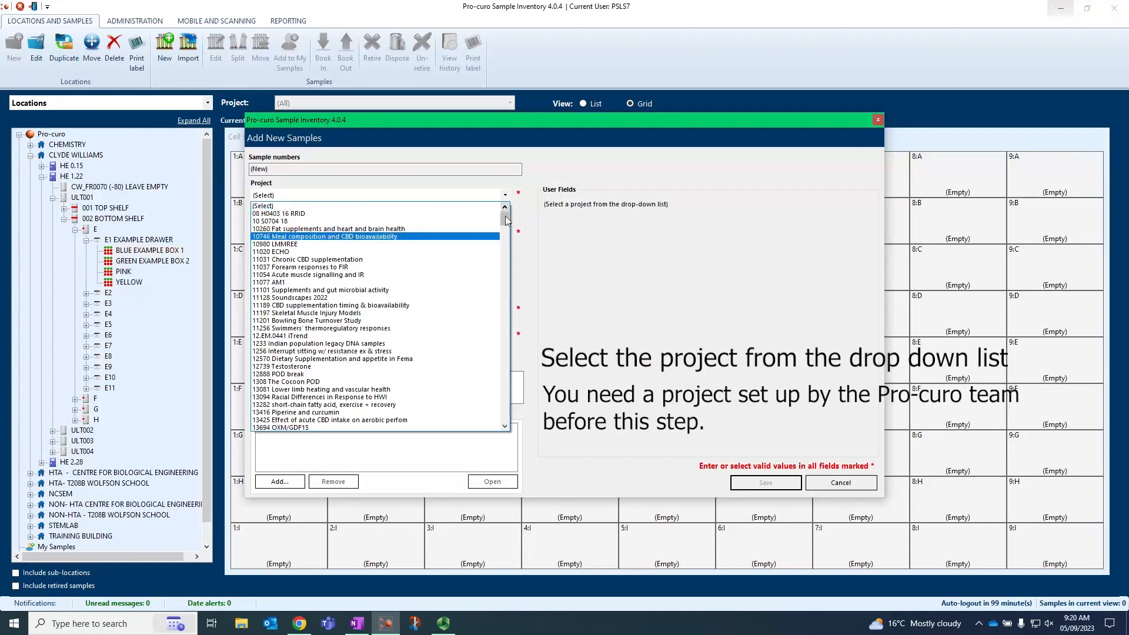
drag(507, 220, 497, 334)
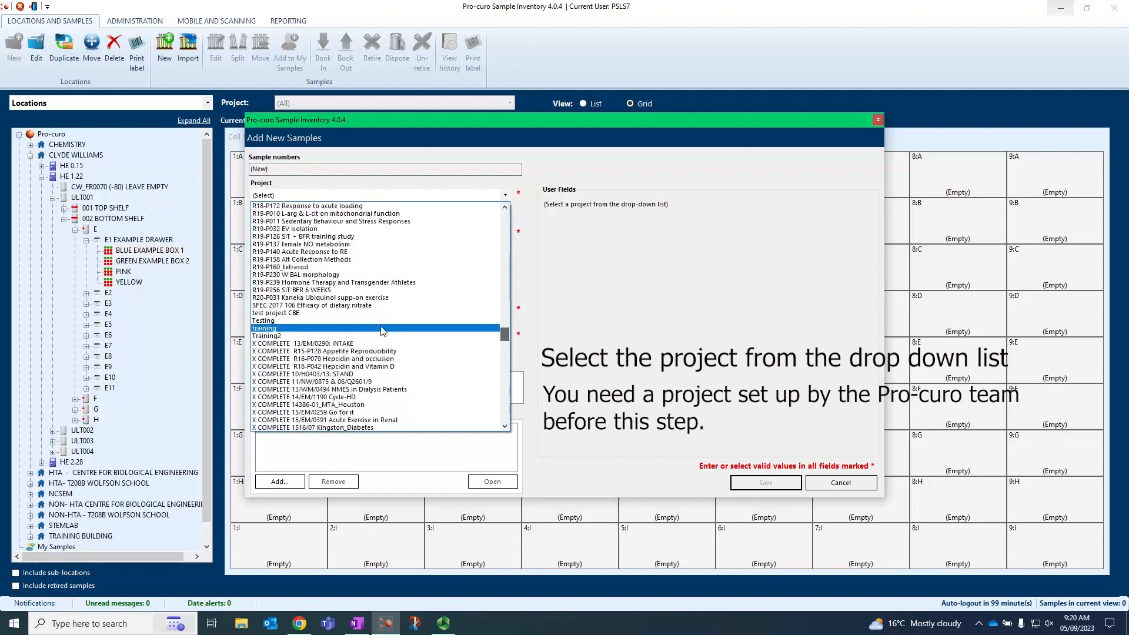
click(344, 322)
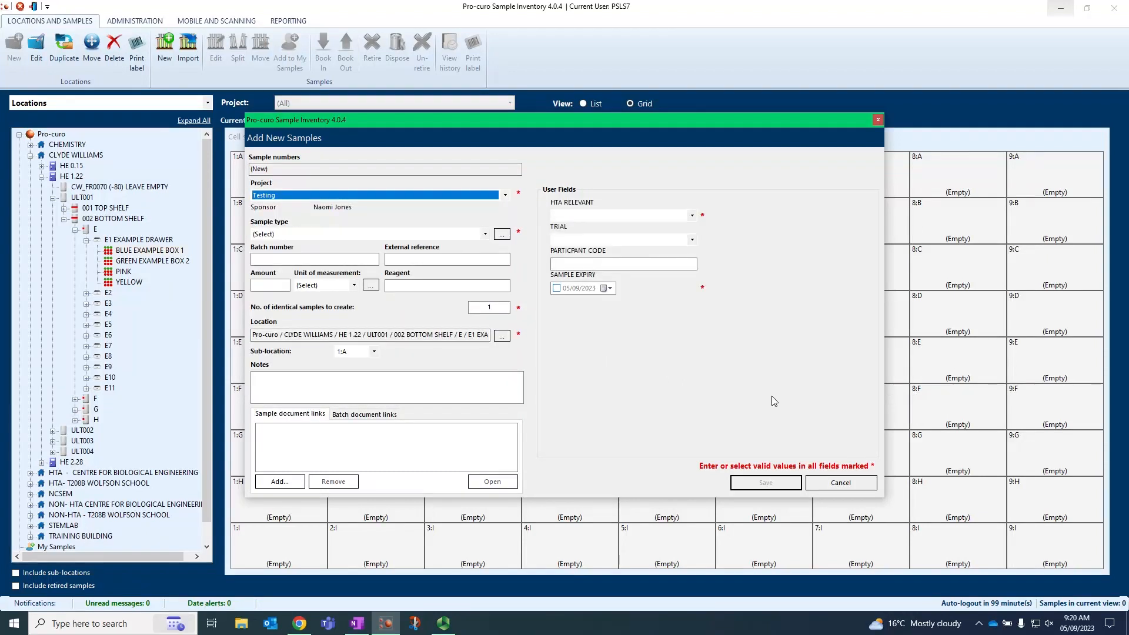
click(477, 234)
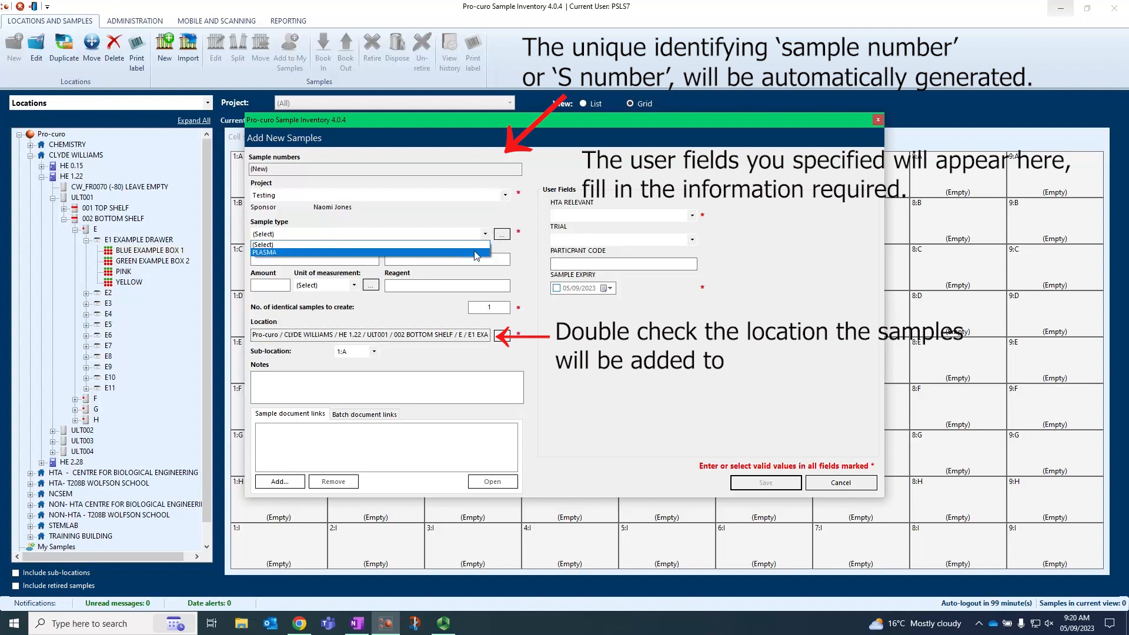
click(476, 253)
click(339, 261)
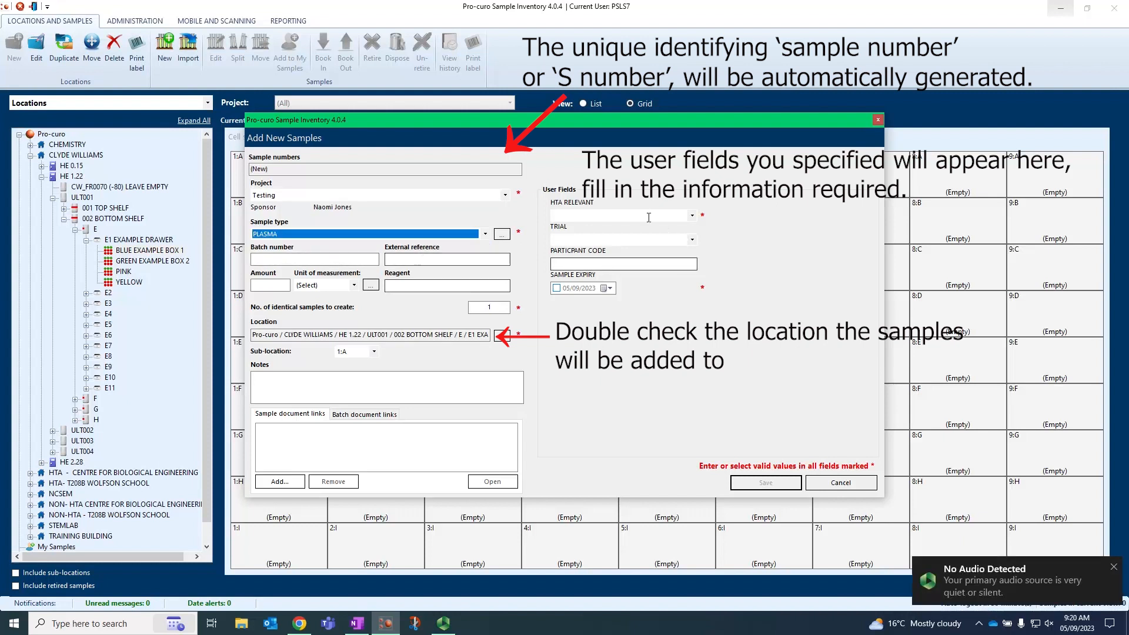
Fill in the sample's user fields with HTA relevant YES, trial 1 and participant code abcd
click(692, 217)
click(690, 228)
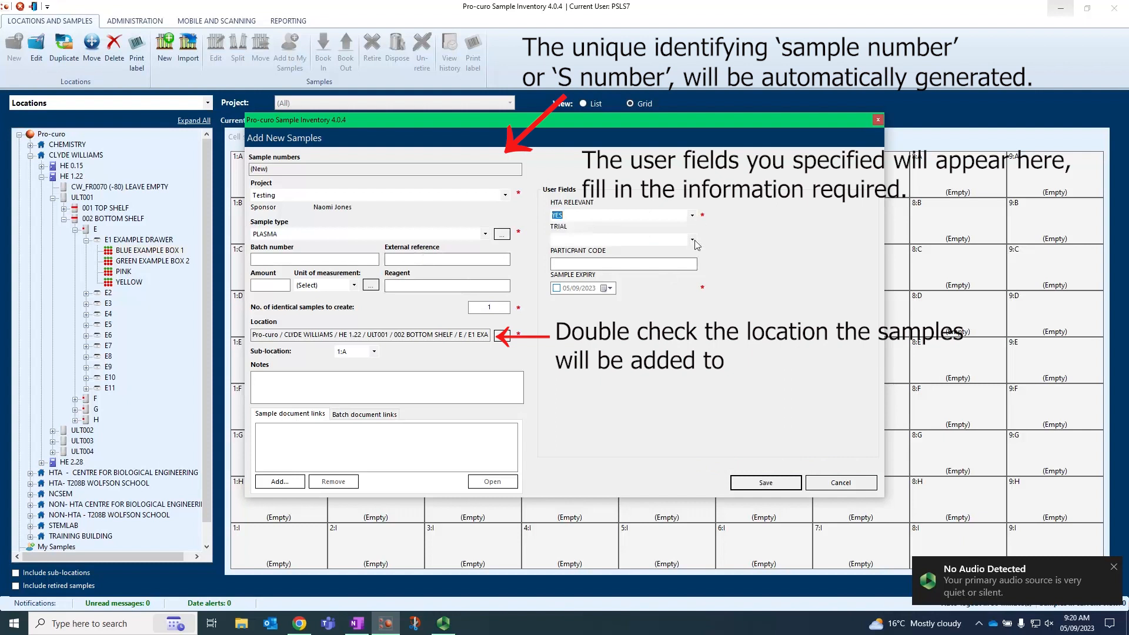
click(692, 240)
click(664, 254)
text(abcd)
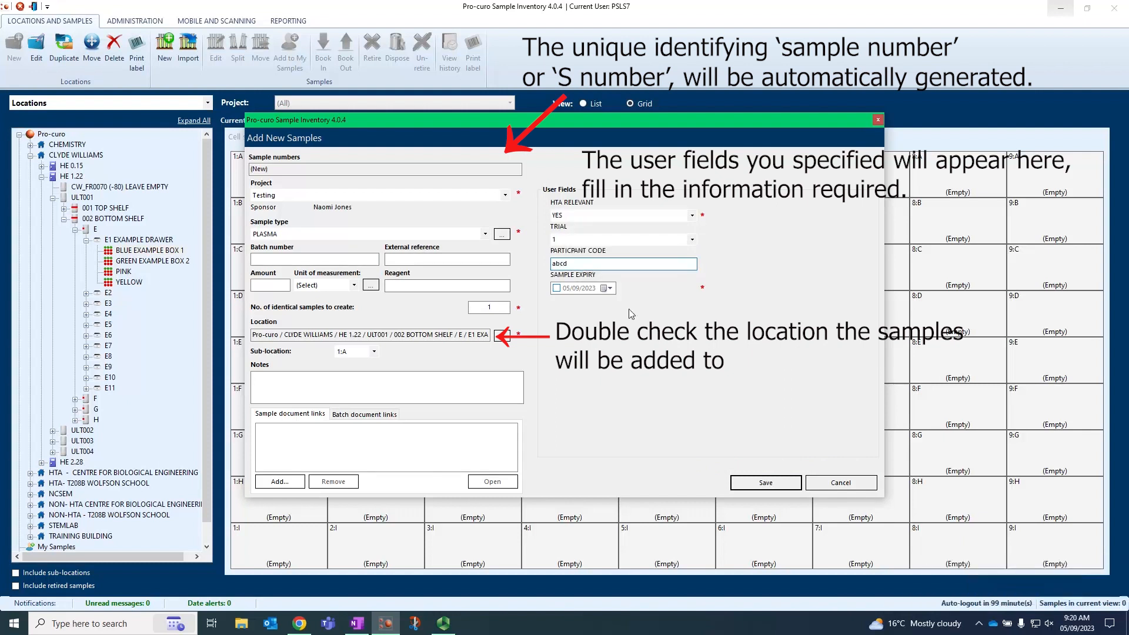
Set the sample expiry to 05/09/2025 and save the sample
click(556, 288)
click(588, 288)
click(605, 288)
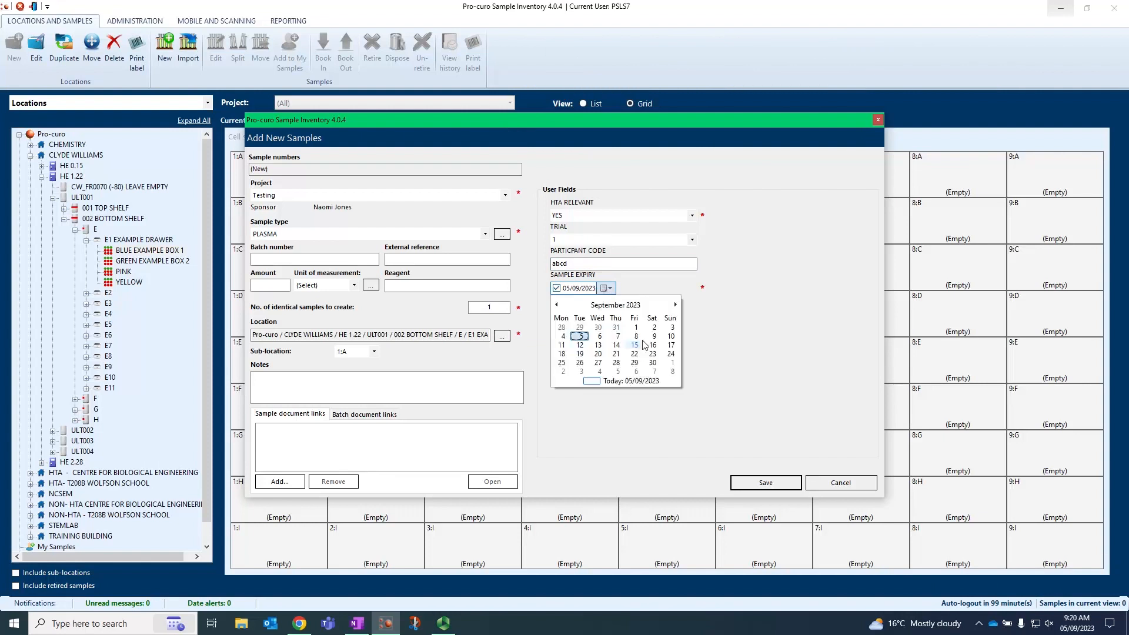
click(639, 307)
click(627, 306)
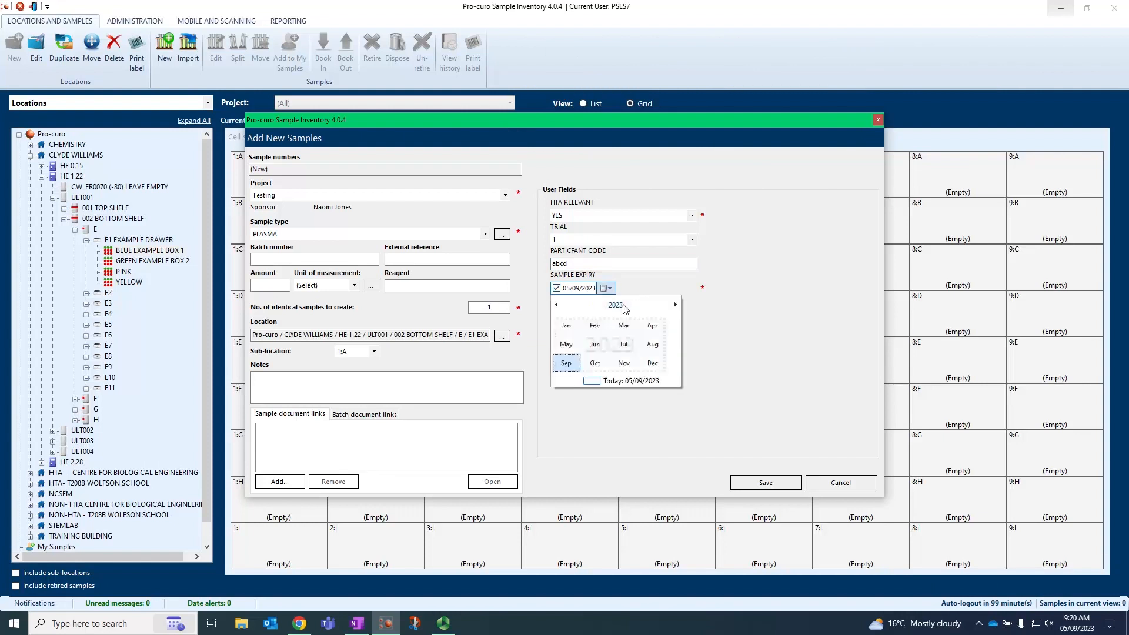
click(629, 345)
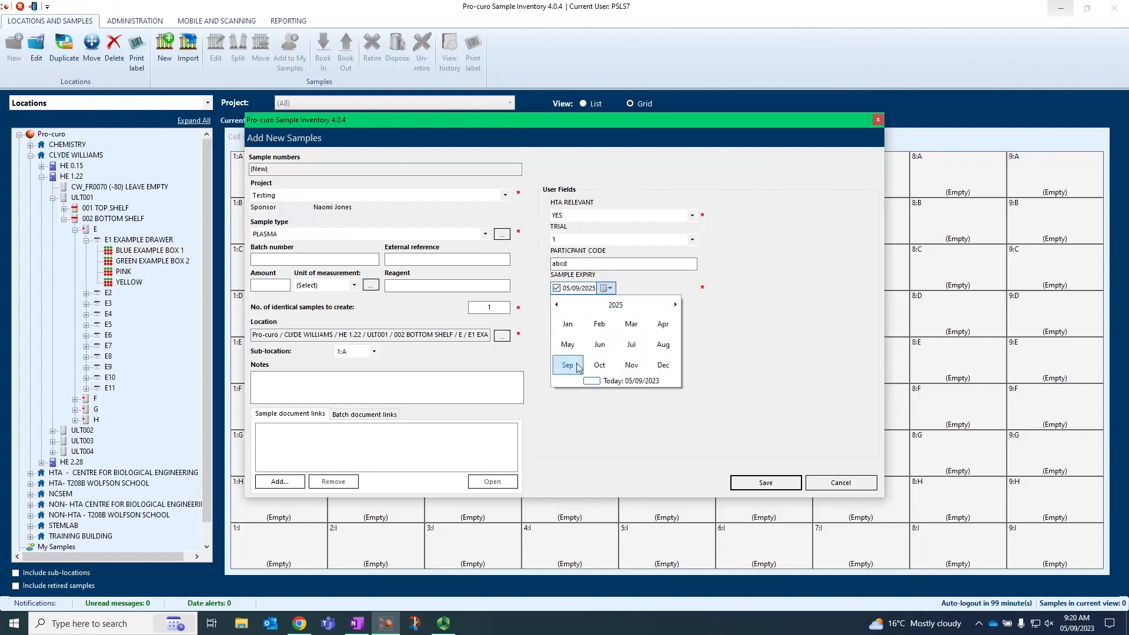
click(568, 365)
click(640, 335)
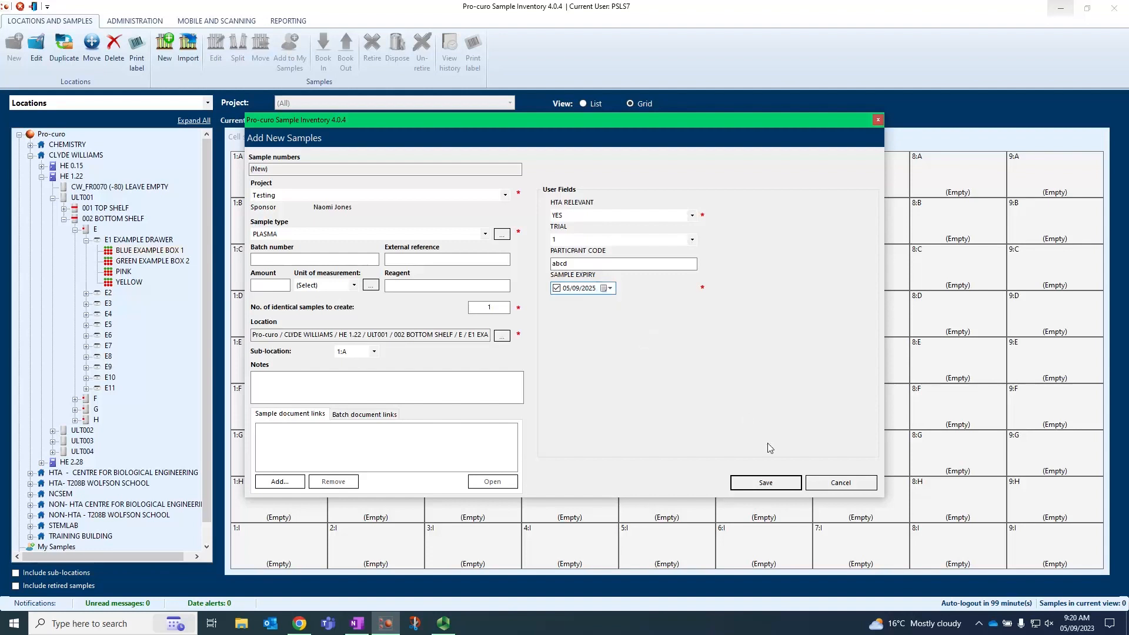
click(766, 482)
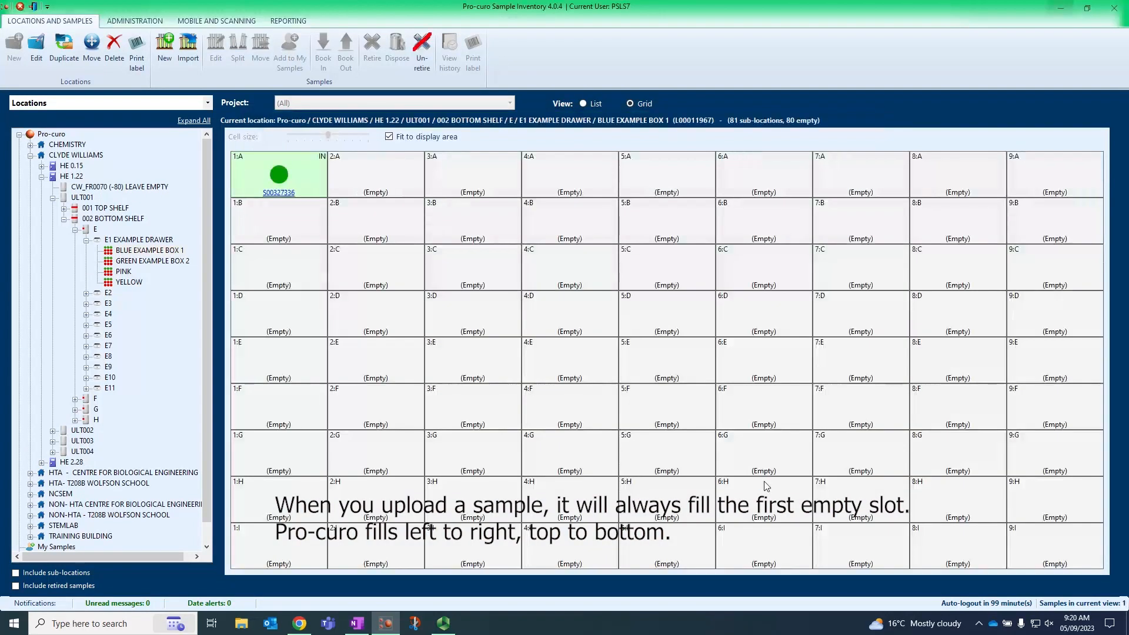
Start another new sample entry for the Testing project with sample type PLASMA and 5 identical samples
click(264, 156)
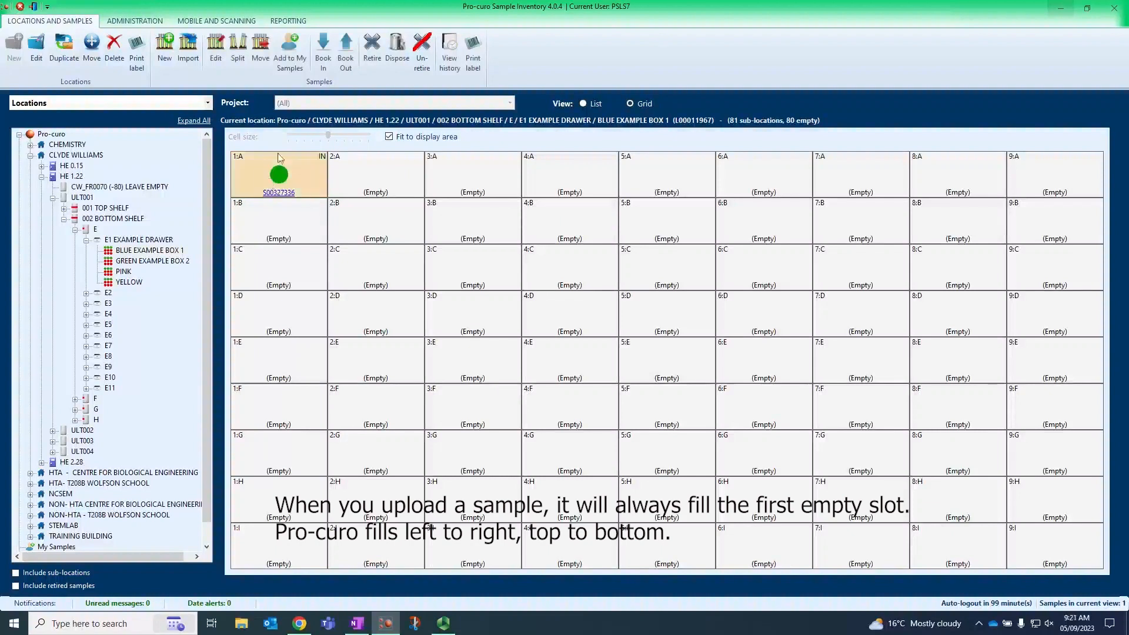
click(165, 50)
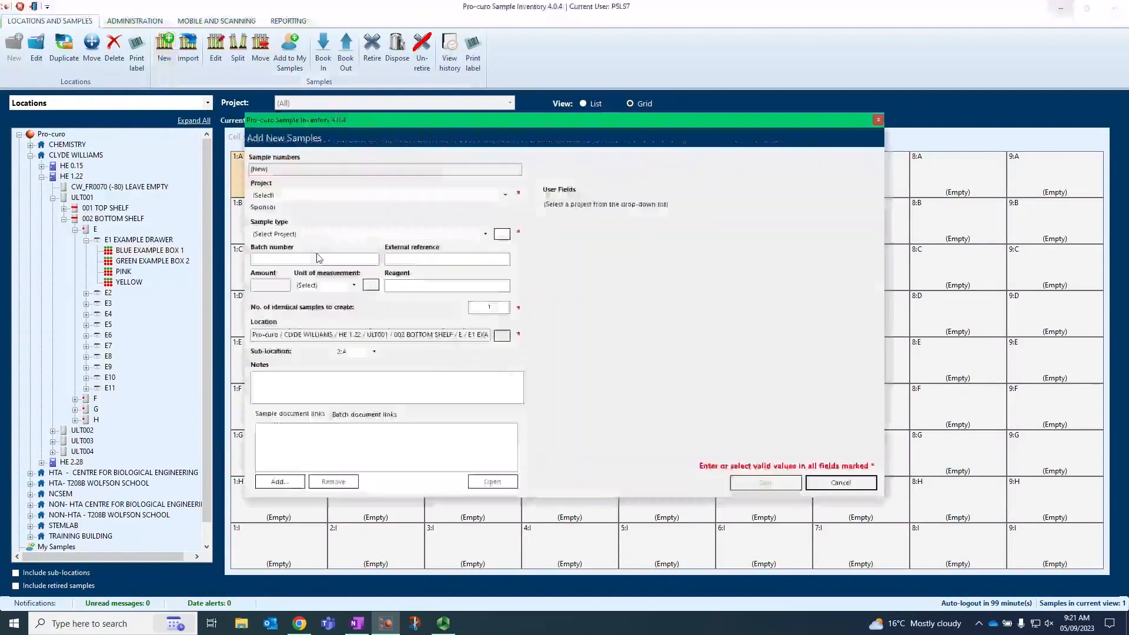
click(505, 195)
drag(505, 218, 505, 344)
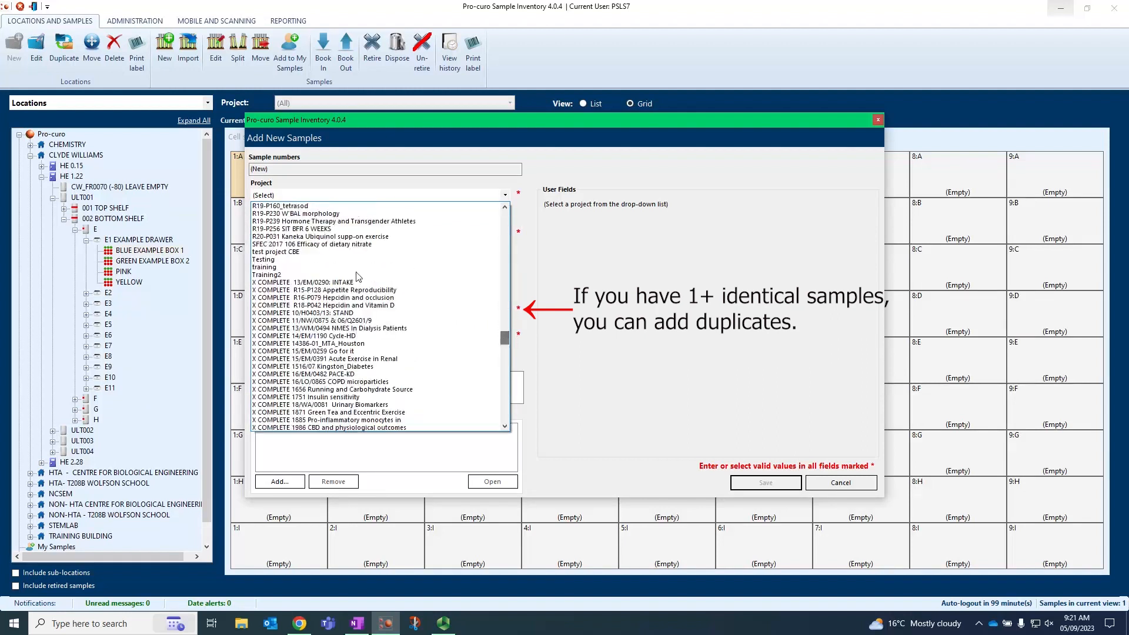
click(294, 254)
click(297, 235)
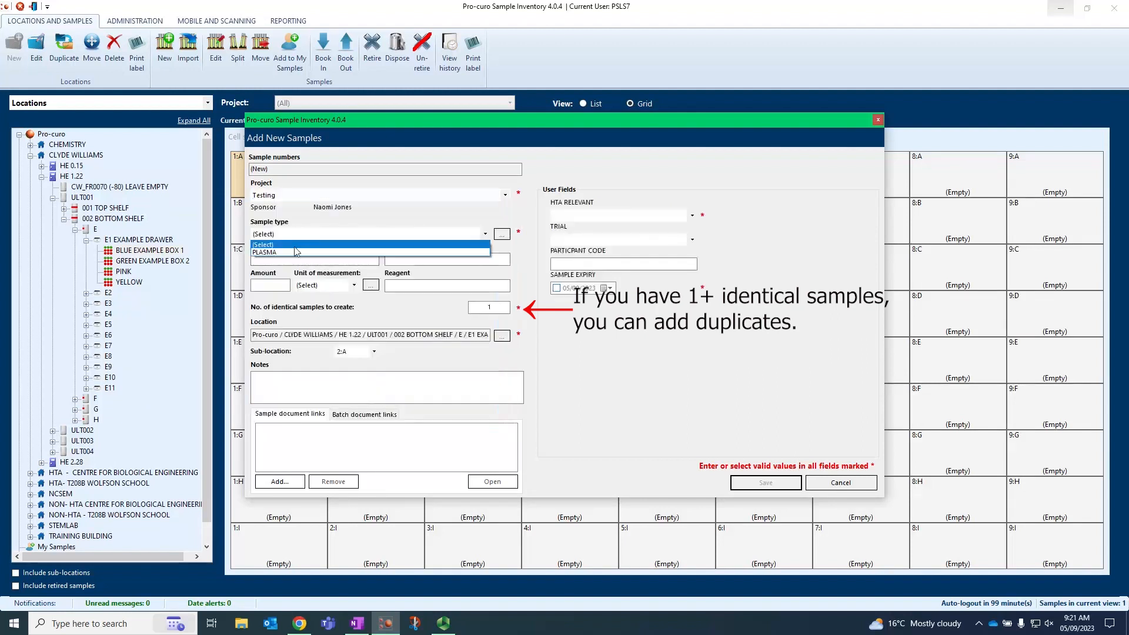
click(297, 252)
click(481, 306)
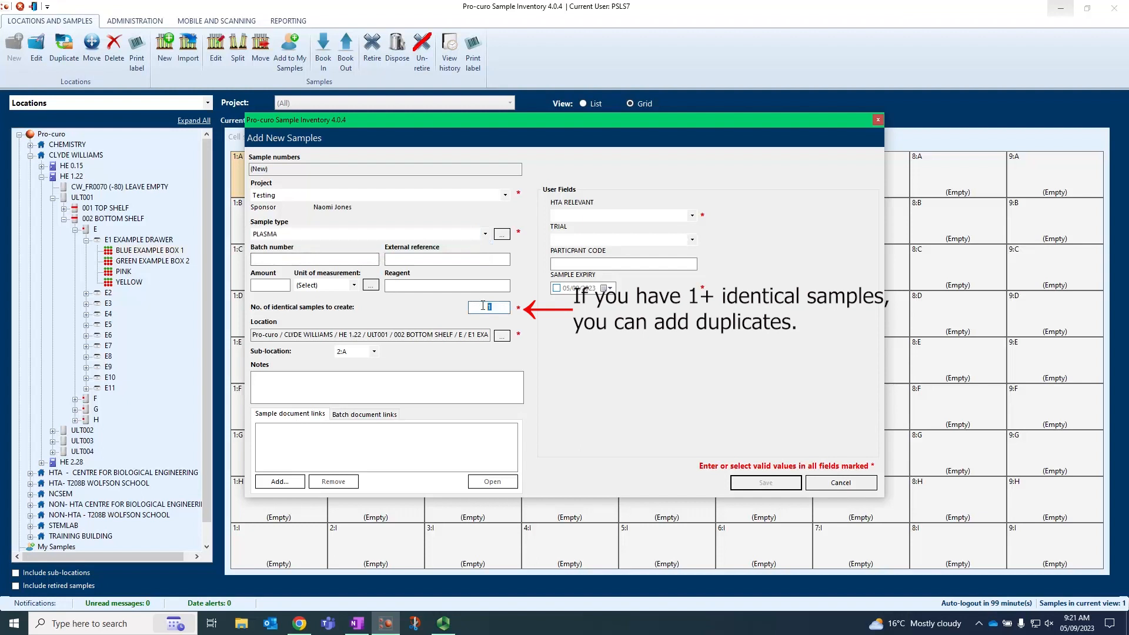
text(5)
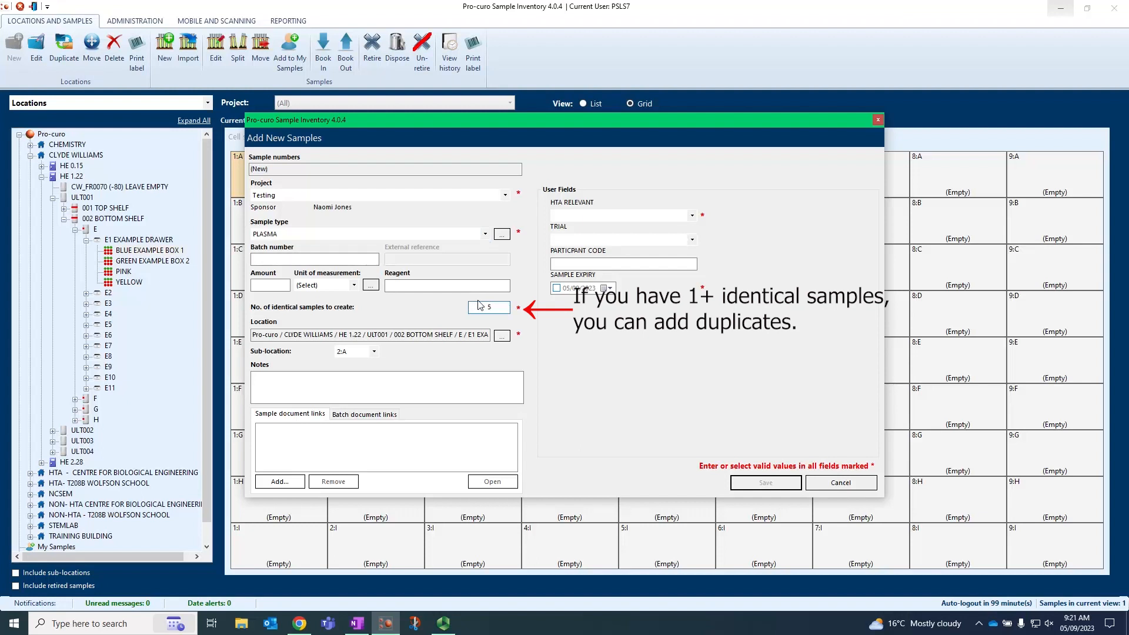
Fill in the duplicate samples' user fields with HTA relevant NO, trial 2 and participant code abcd1
click(647, 215)
click(655, 240)
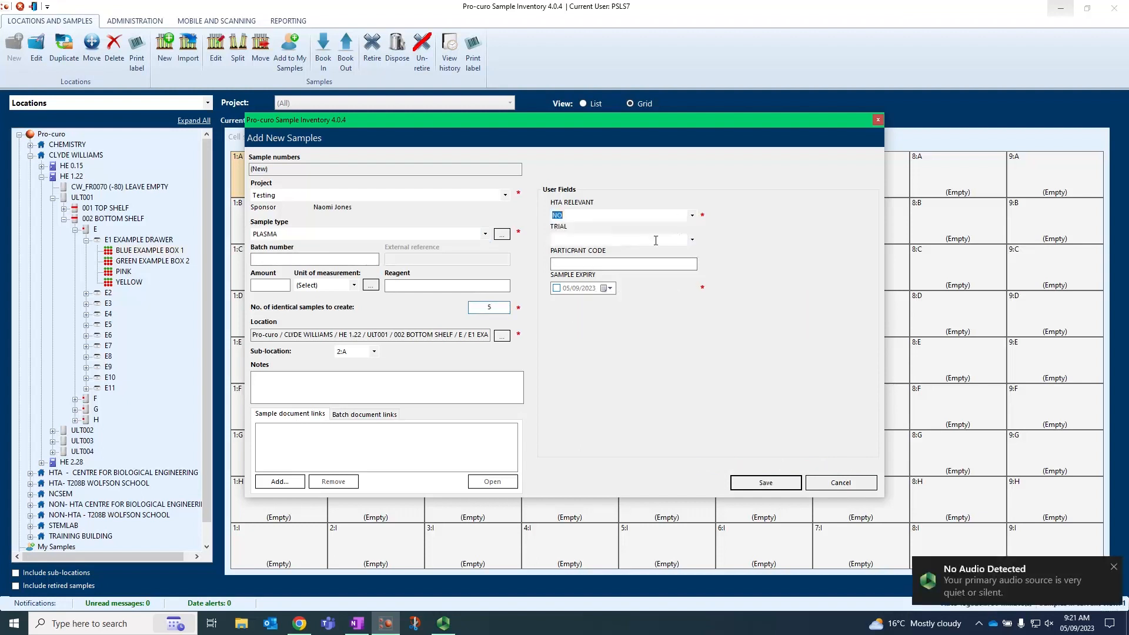
click(691, 240)
click(646, 259)
click(644, 264)
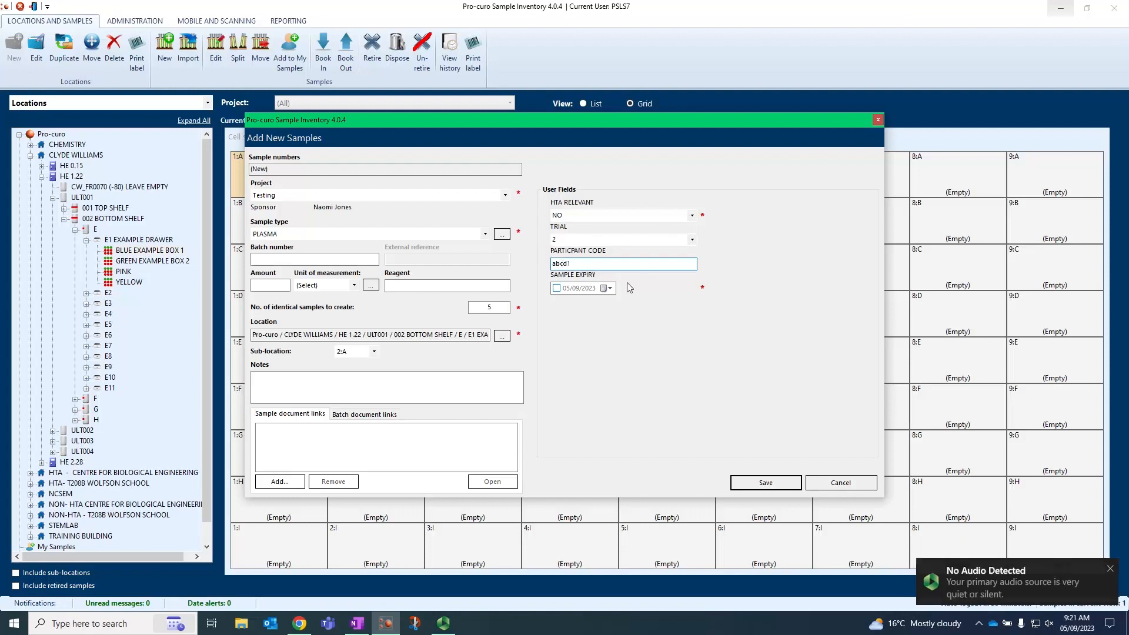
Set the expiry date of the five identical samples to 05/09/2025
click(556, 288)
click(607, 288)
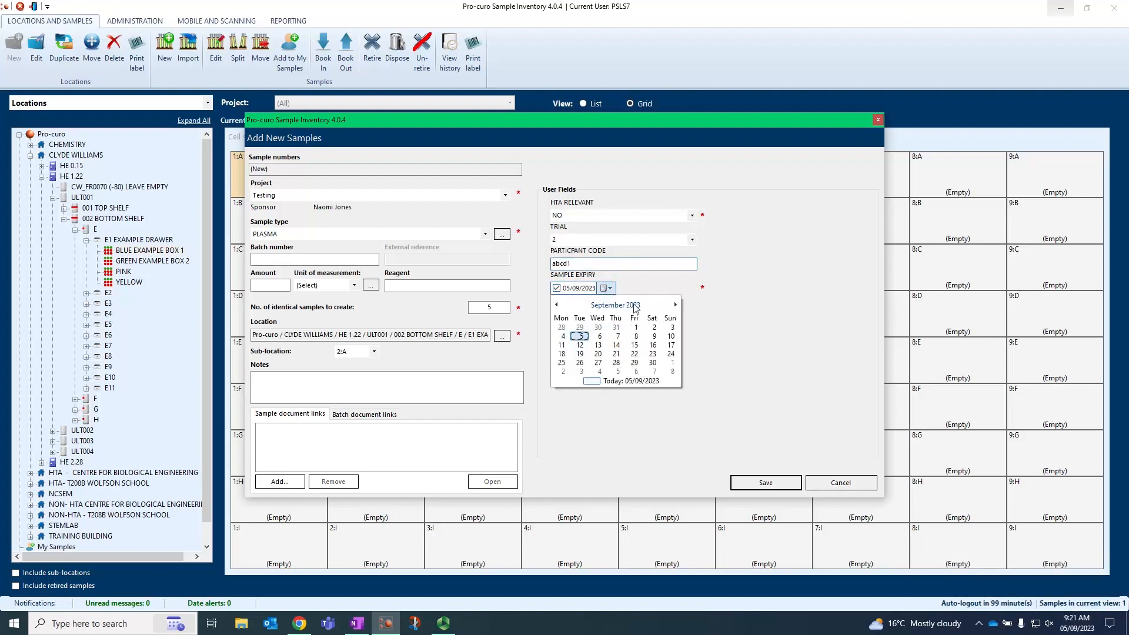
click(635, 306)
click(623, 306)
click(630, 345)
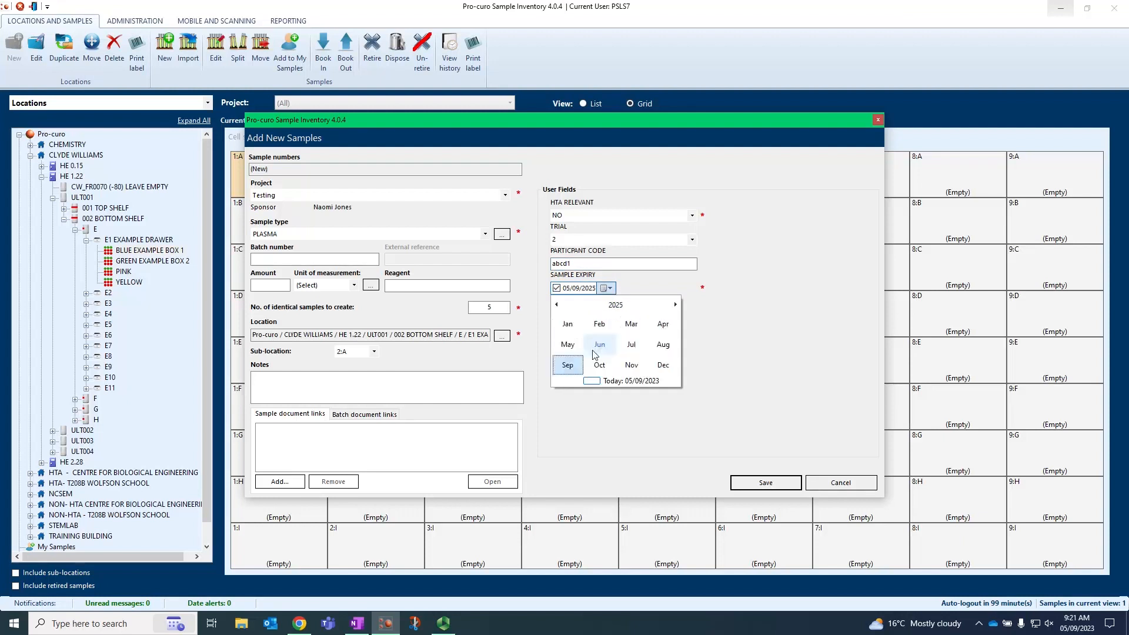
click(568, 364)
click(633, 338)
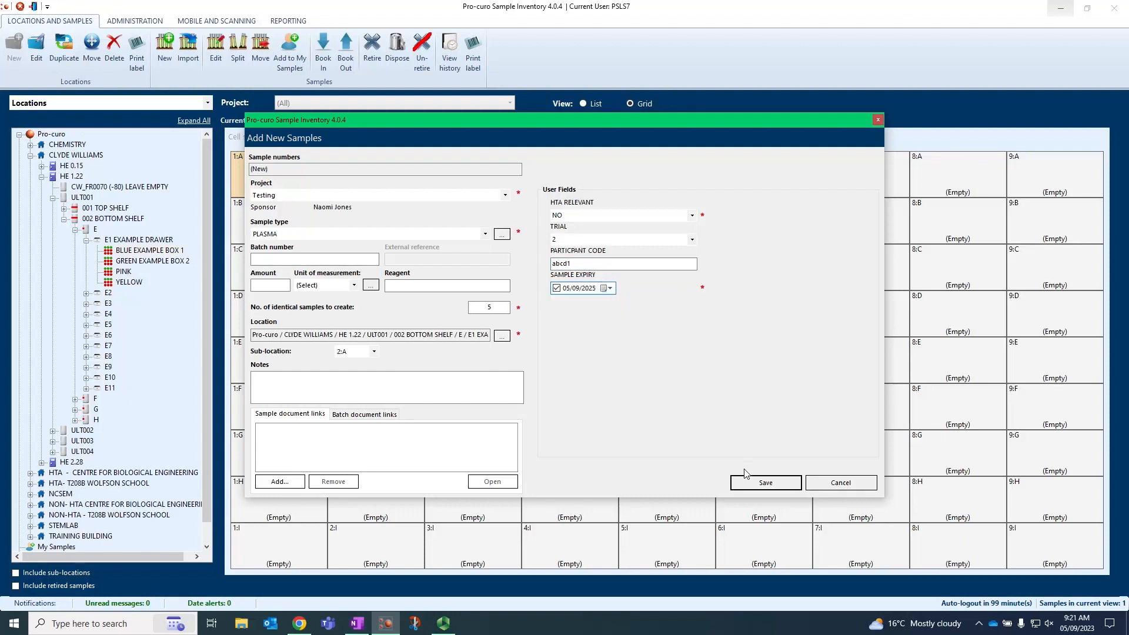
Save the five identical samples and show the contents of BLUE EXAMPLE BOX 1 as a list
click(740, 478)
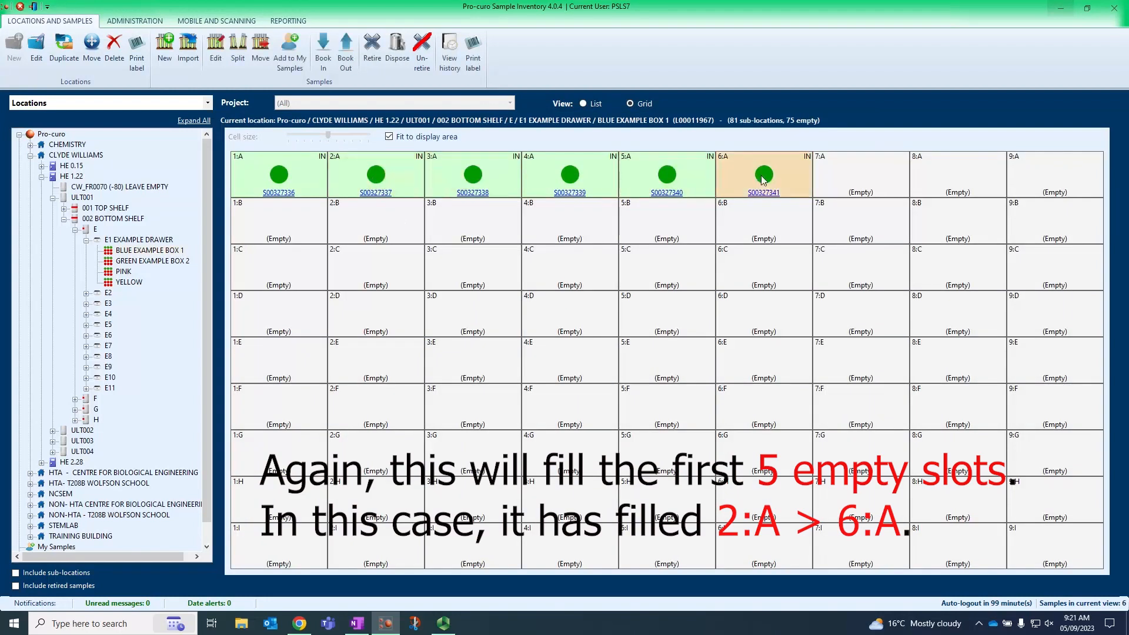
click(584, 104)
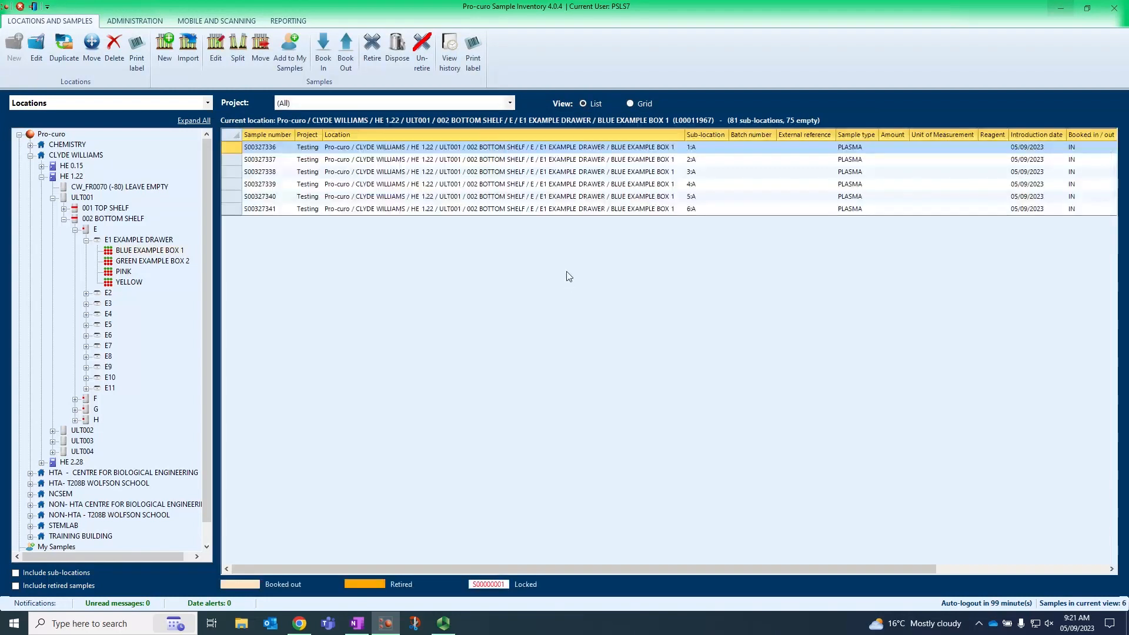
Open the sample in sub-location 1:A for editing and review its change history, leaving it unedited
click(571, 149)
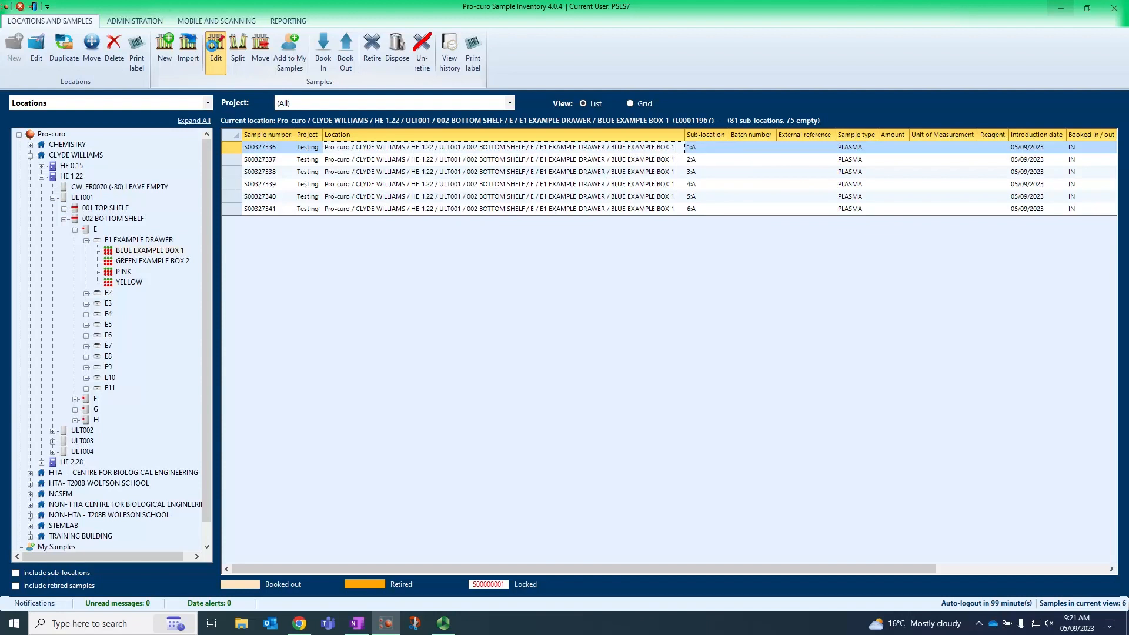
click(216, 52)
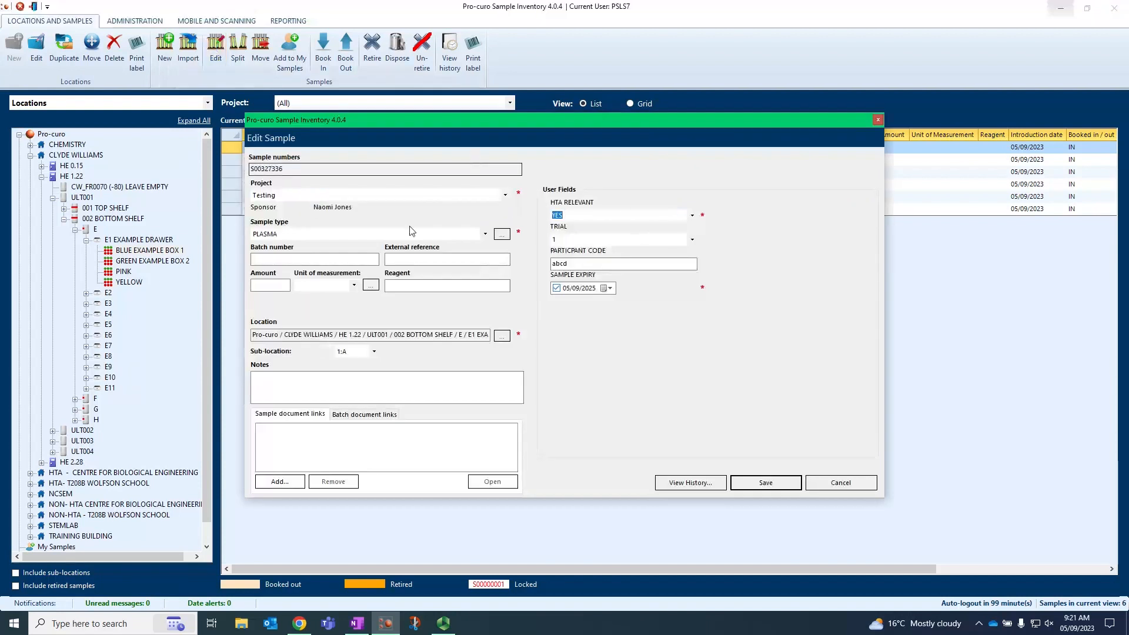
click(693, 485)
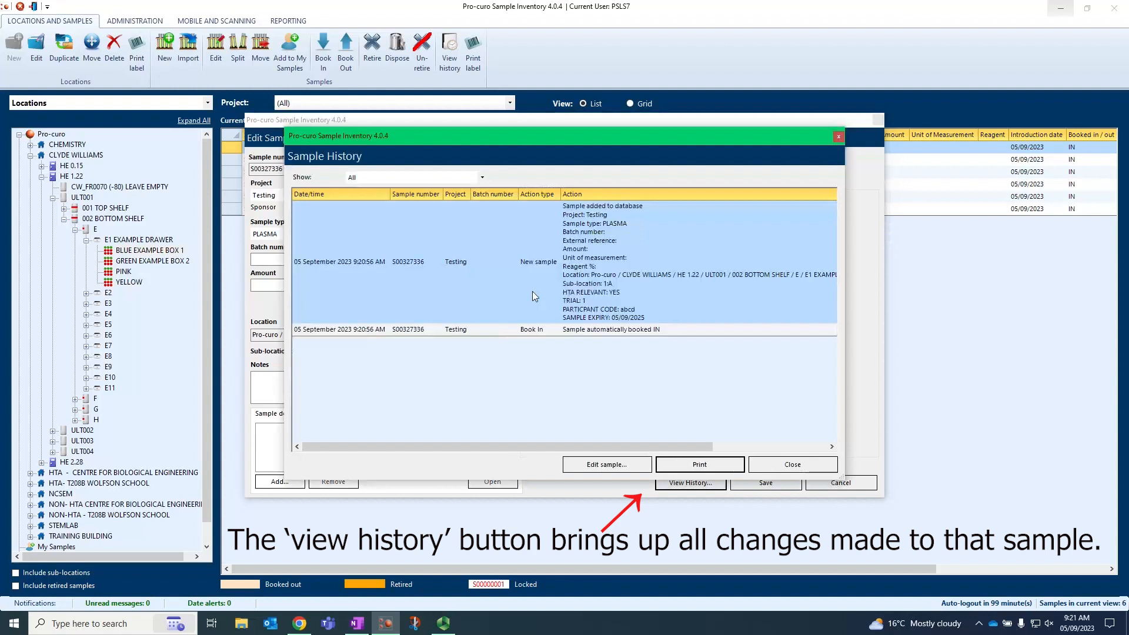
drag(452, 448, 414, 451)
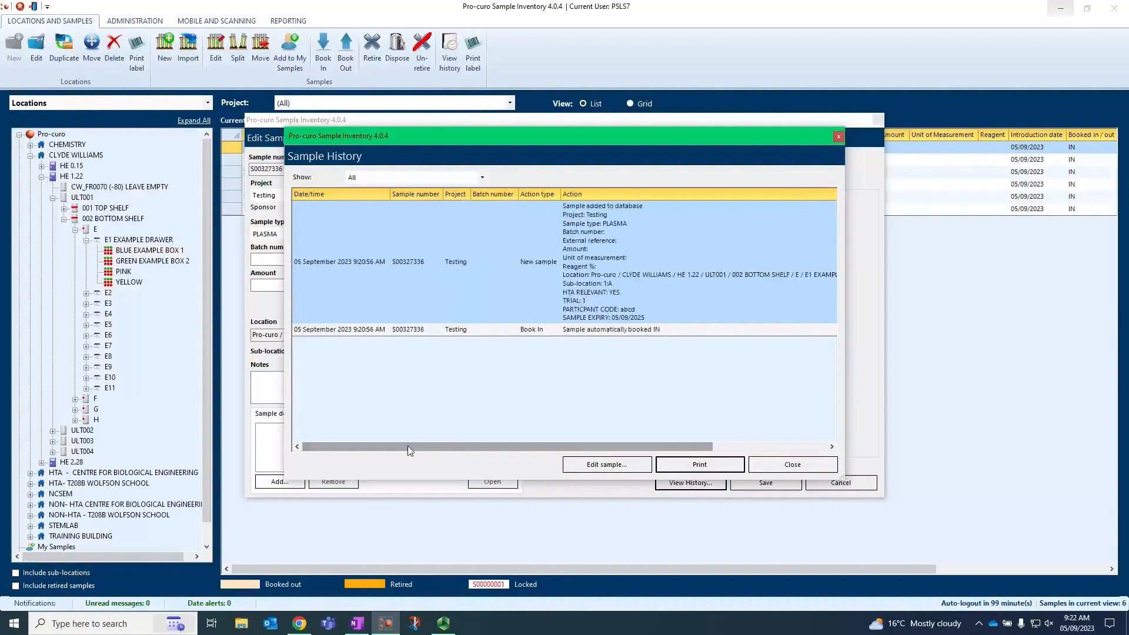
click(790, 466)
key(Escape)
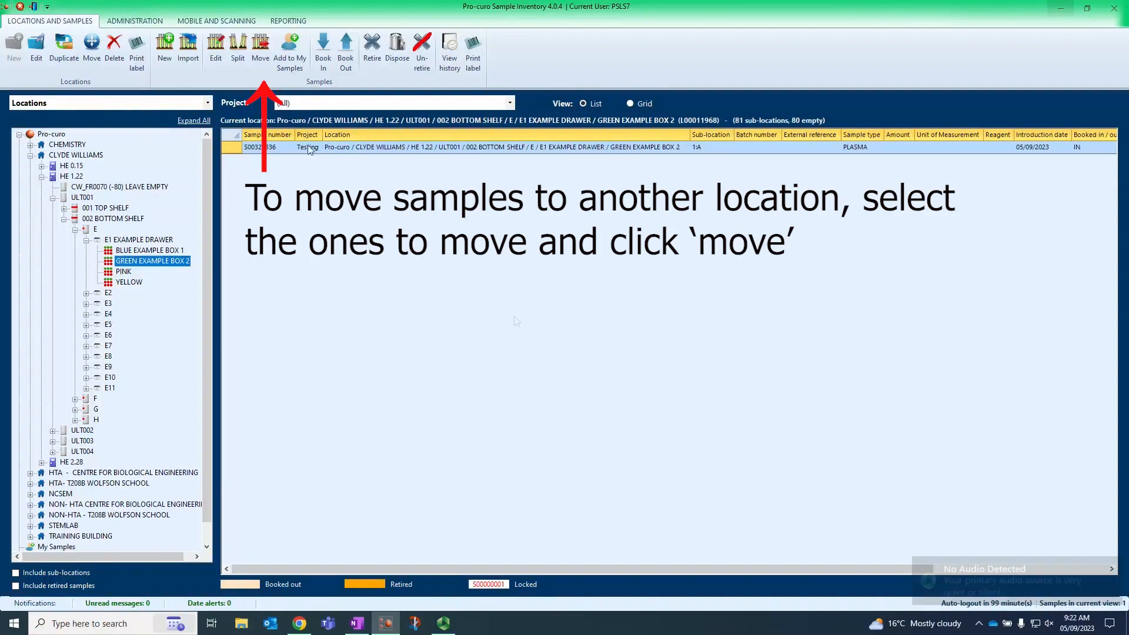
Move the sample in GREEN EXAMPLE BOX 2 to BLUE EXAMPLE BOX 1 and show the destination box's samples
click(261, 56)
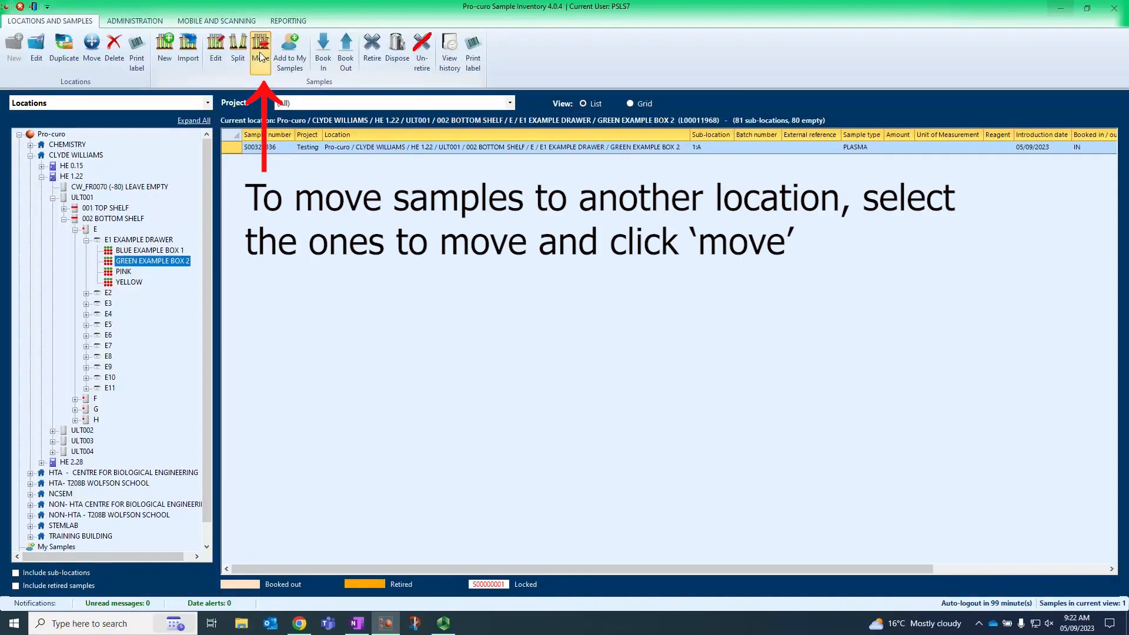
click(589, 342)
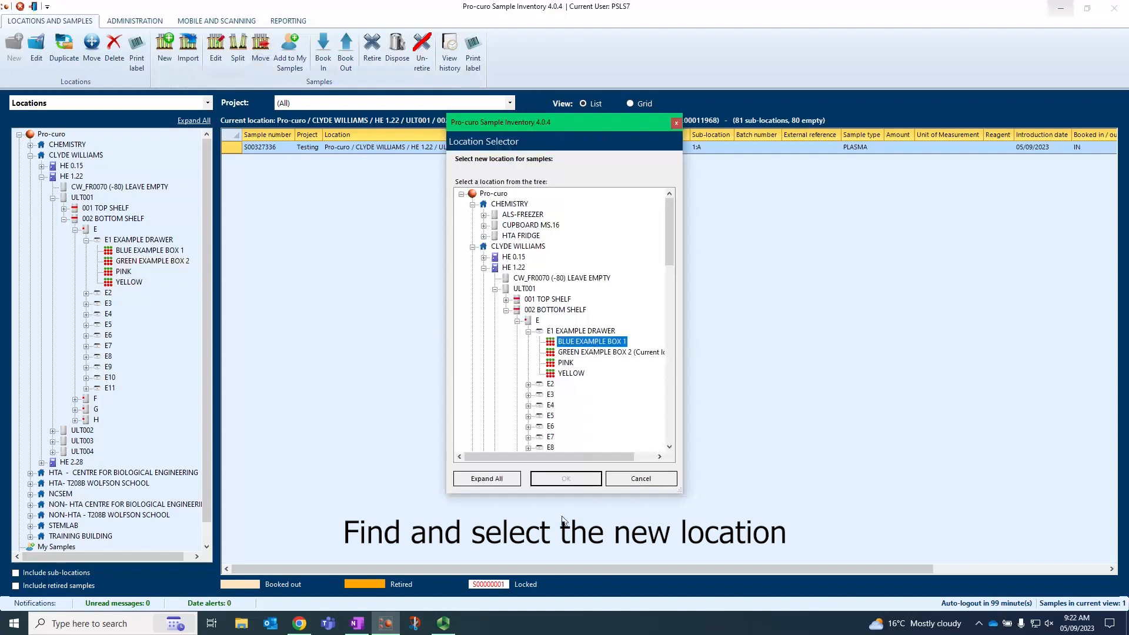
click(566, 478)
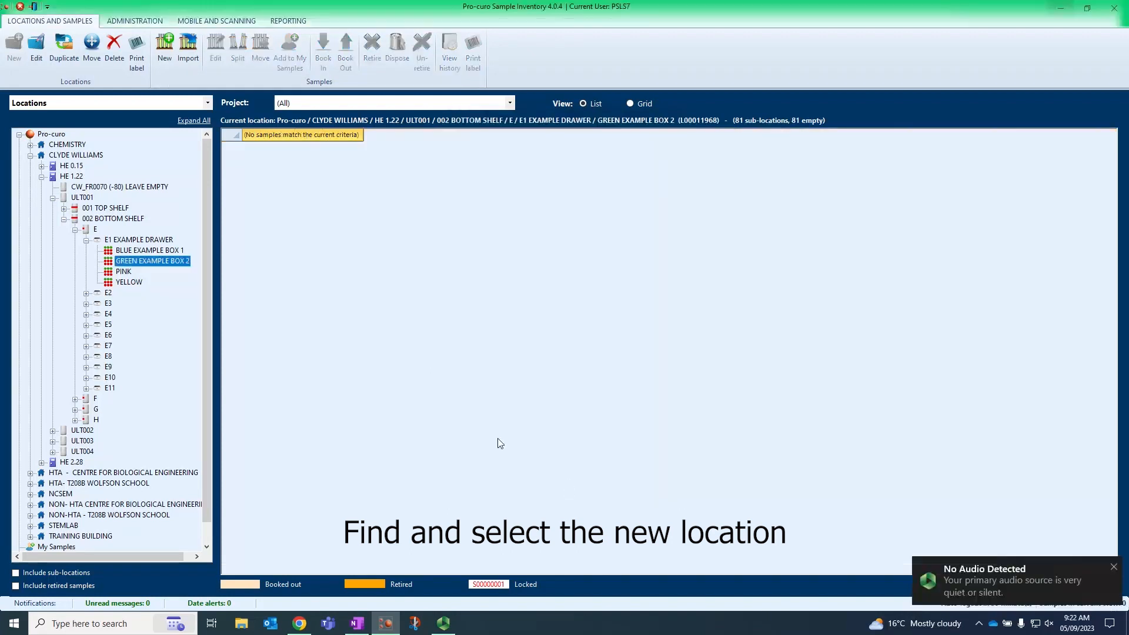
click(161, 252)
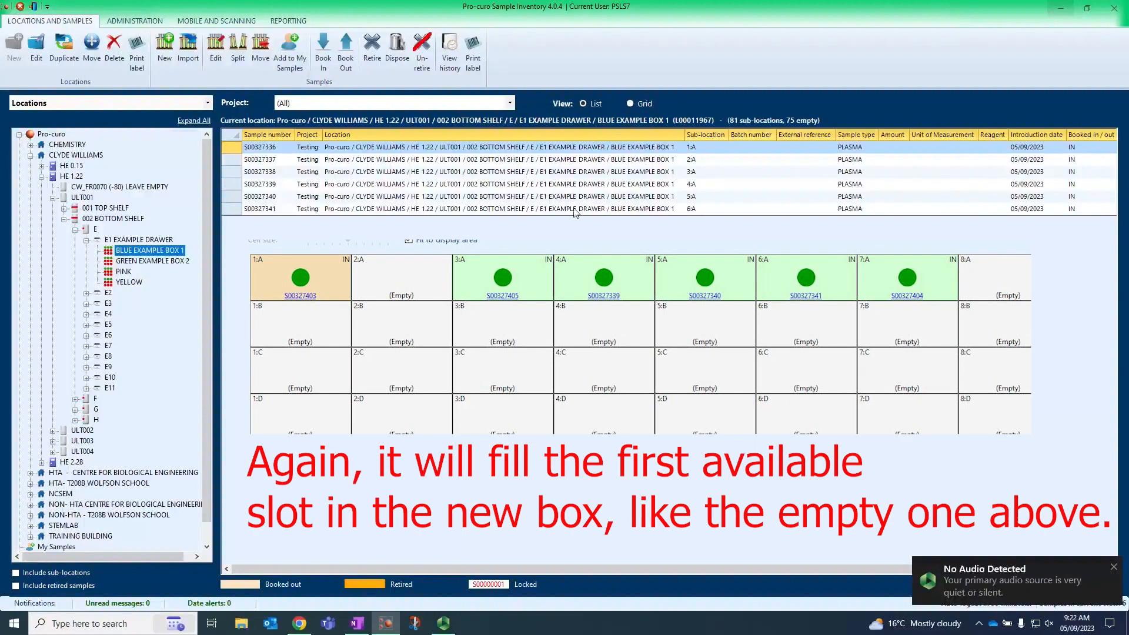
Book out all samples in sub-locations 1:A to 6:A of BLUE EXAMPLE BOX 1 with the reason "Analysing blood samples"
click(415, 151)
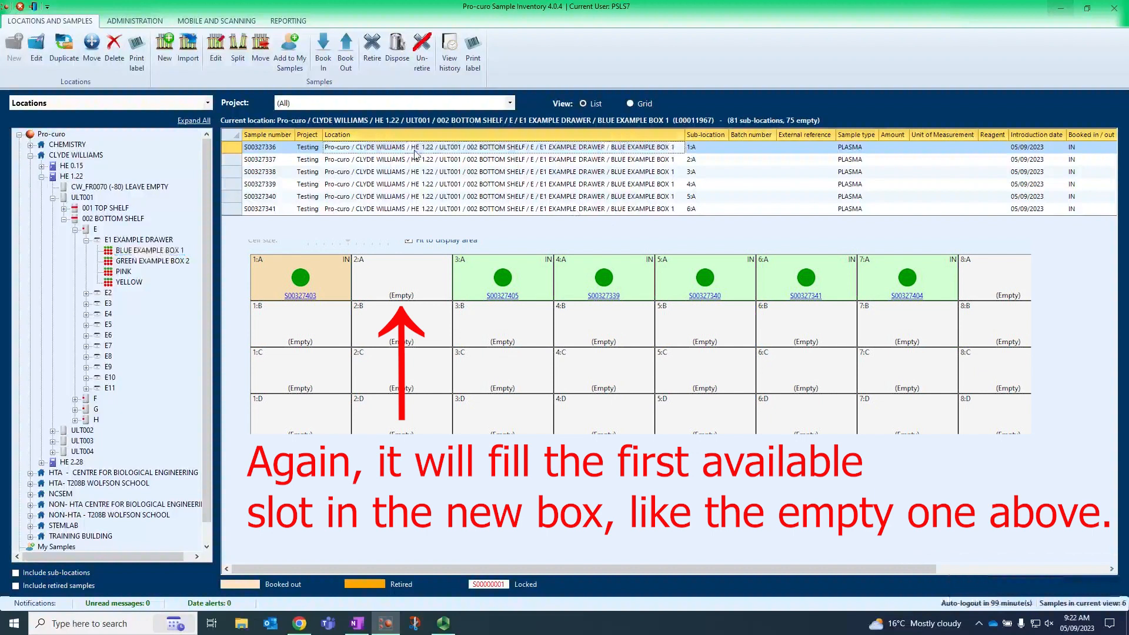
shift+click(422, 210)
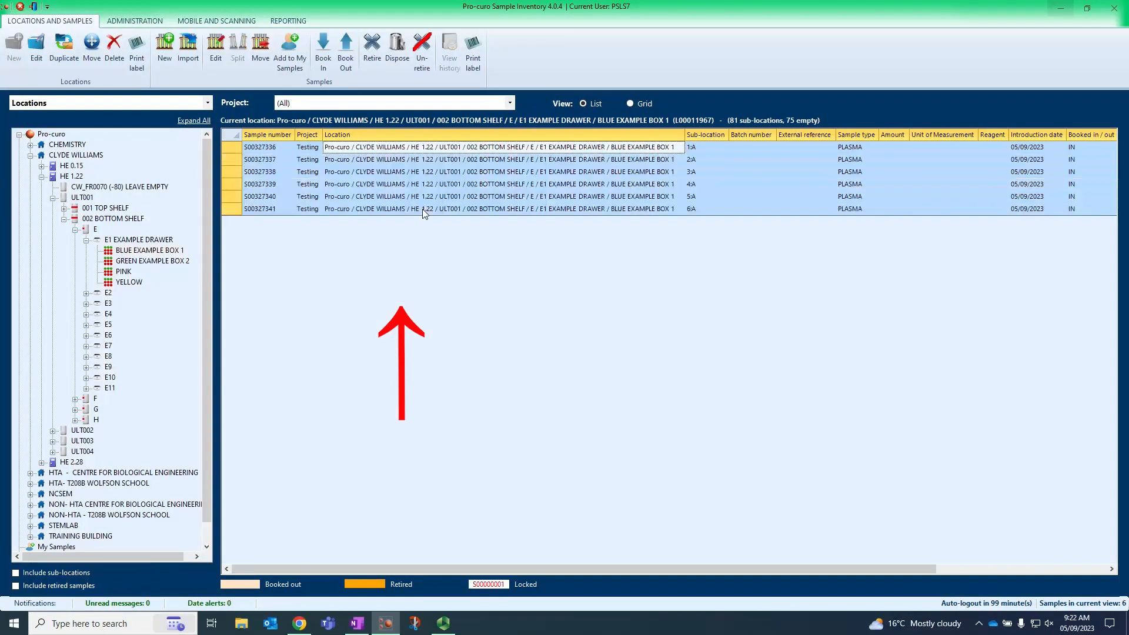
click(346, 53)
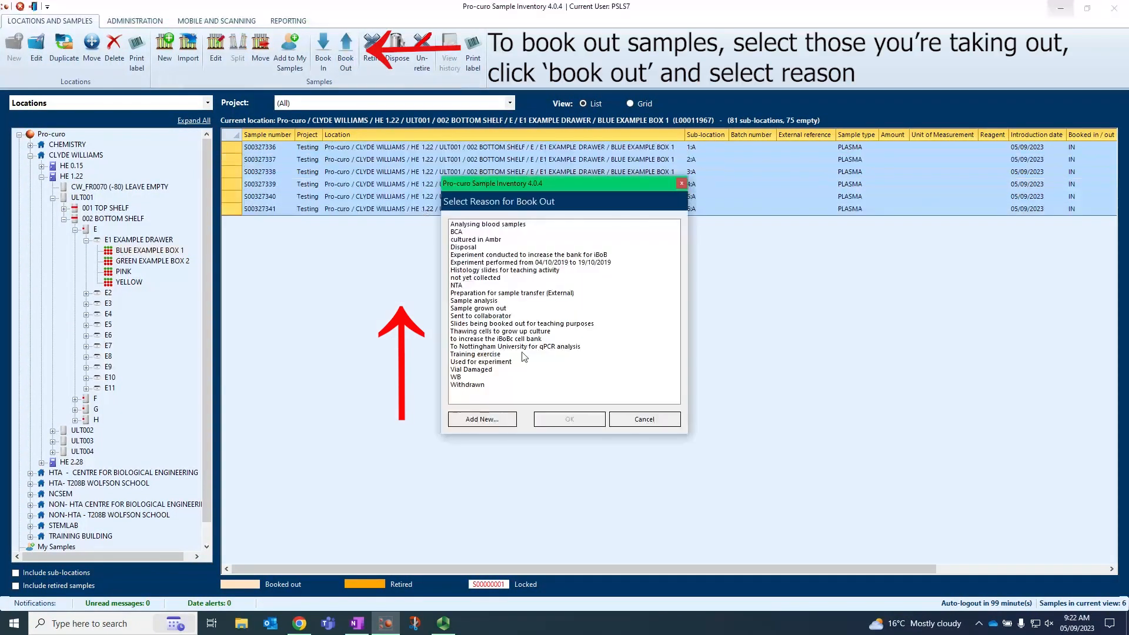
click(476, 225)
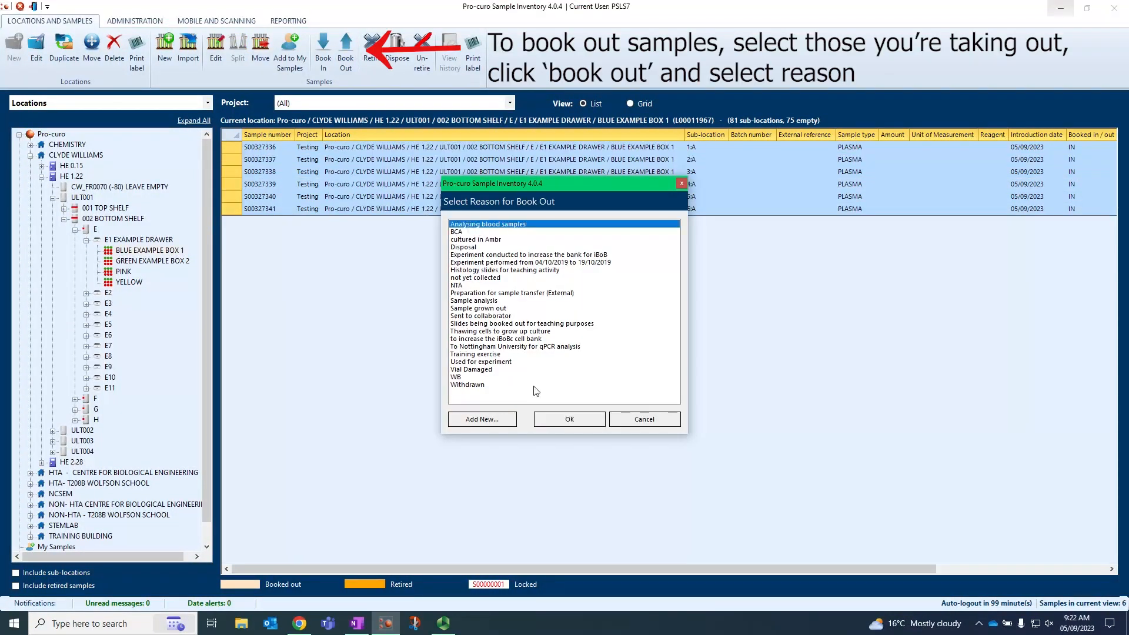
click(537, 416)
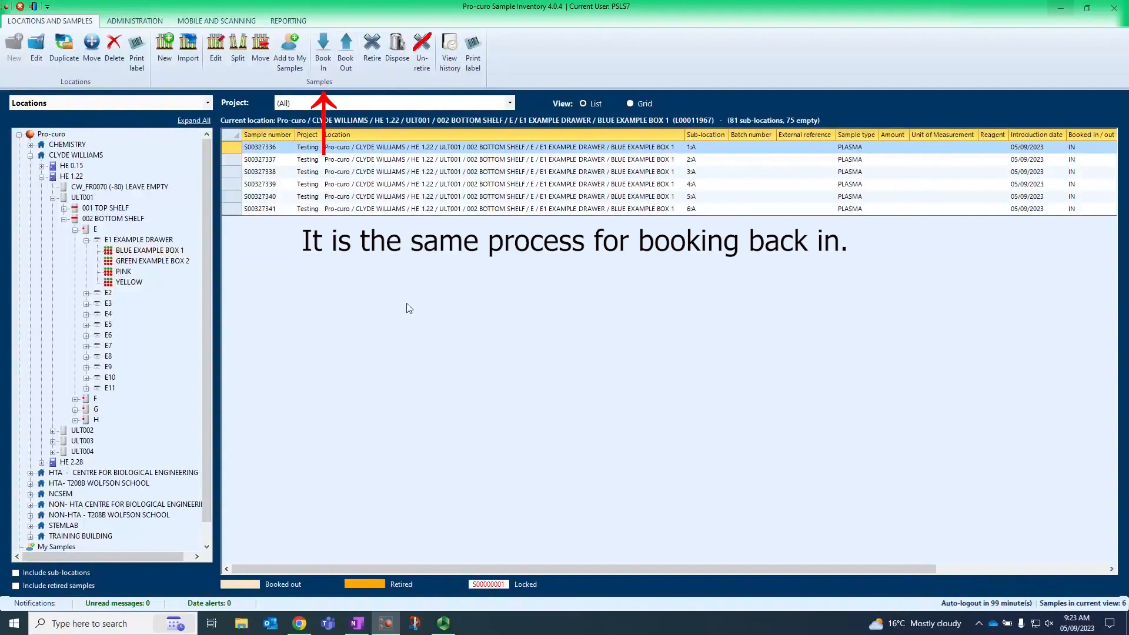
Permanently dispose of the samples in sub-locations 1:A to 3:A with the disposal reason "Analysed"
shift+click(707, 176)
click(400, 59)
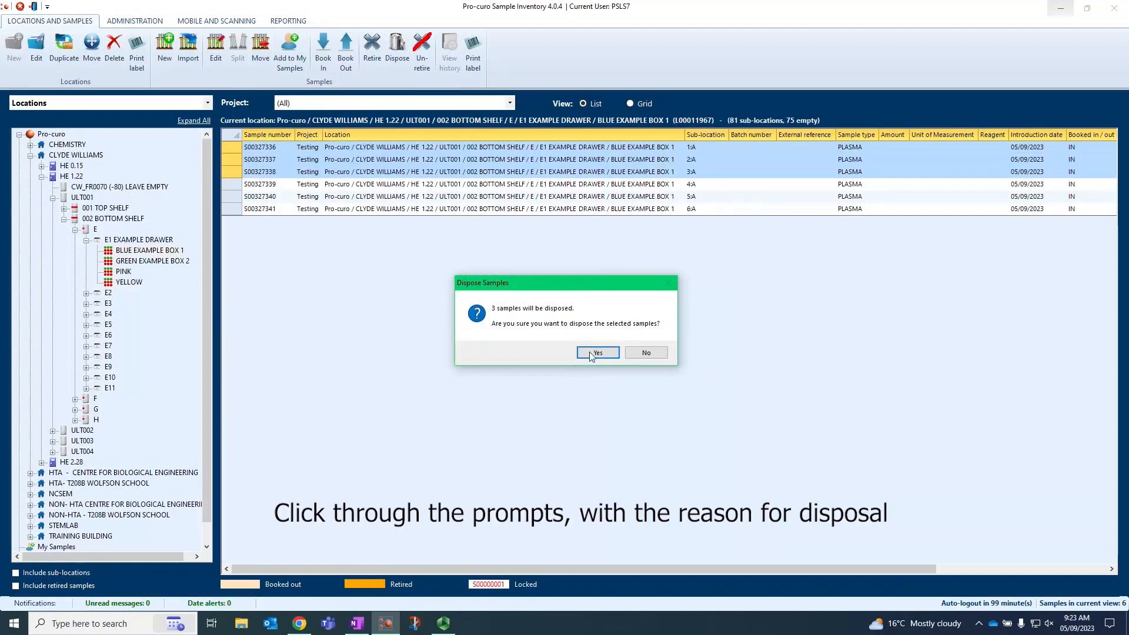
click(590, 352)
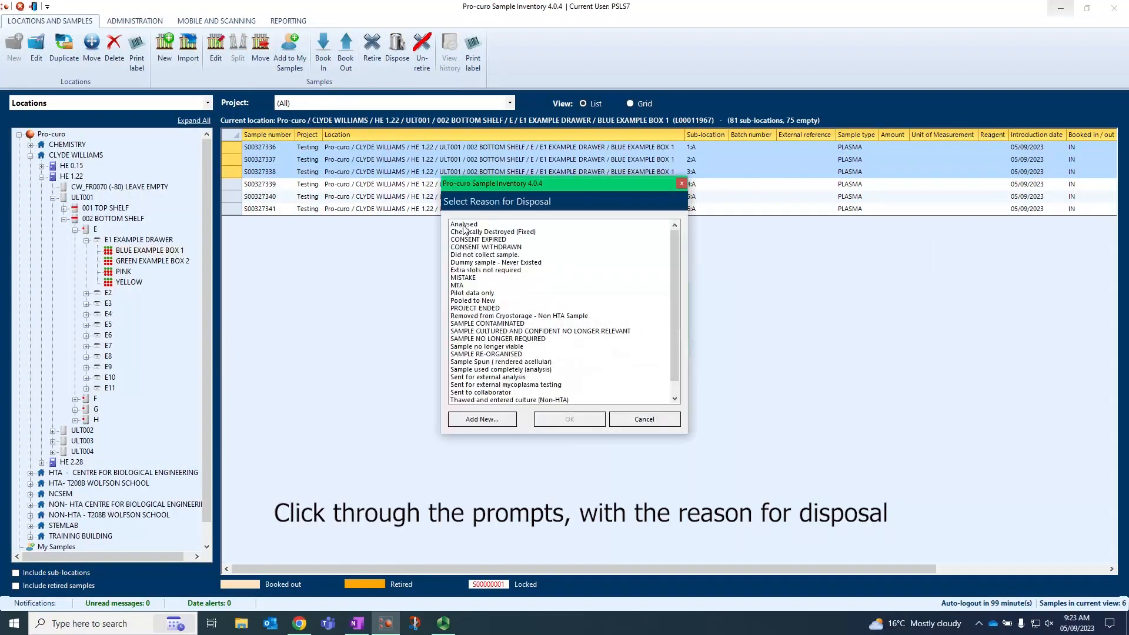
click(464, 225)
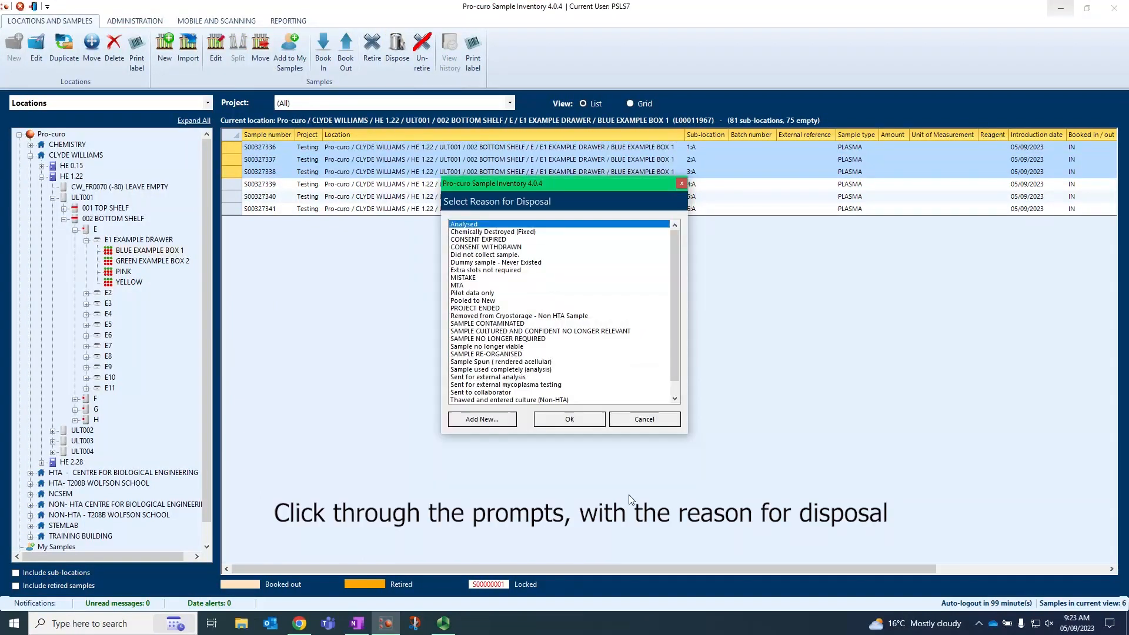
click(569, 419)
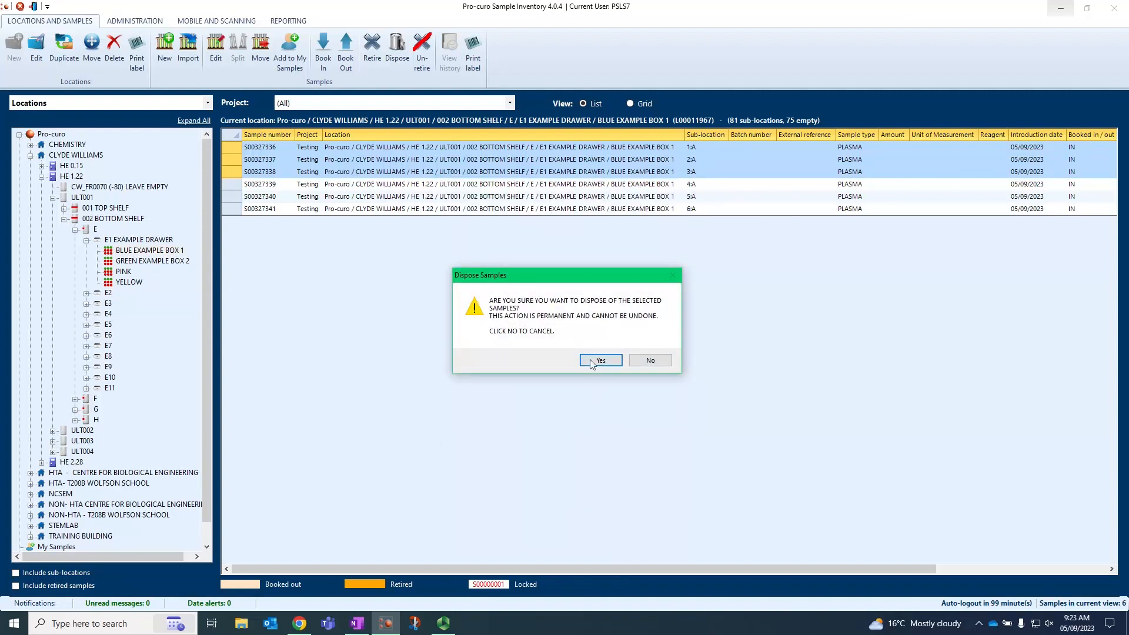
click(592, 363)
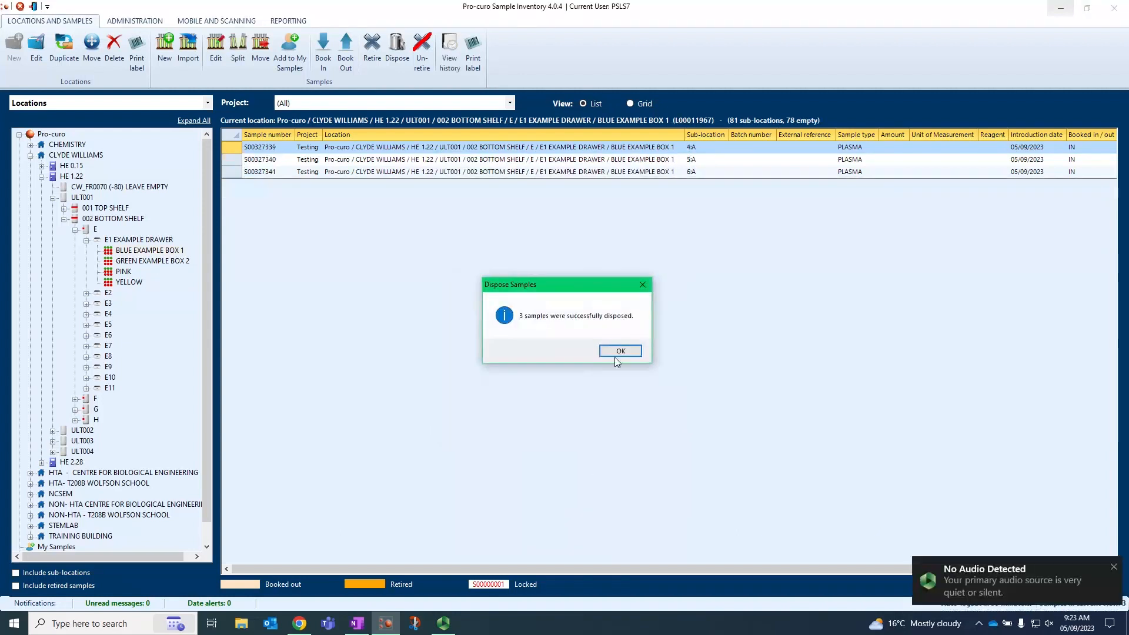
click(619, 351)
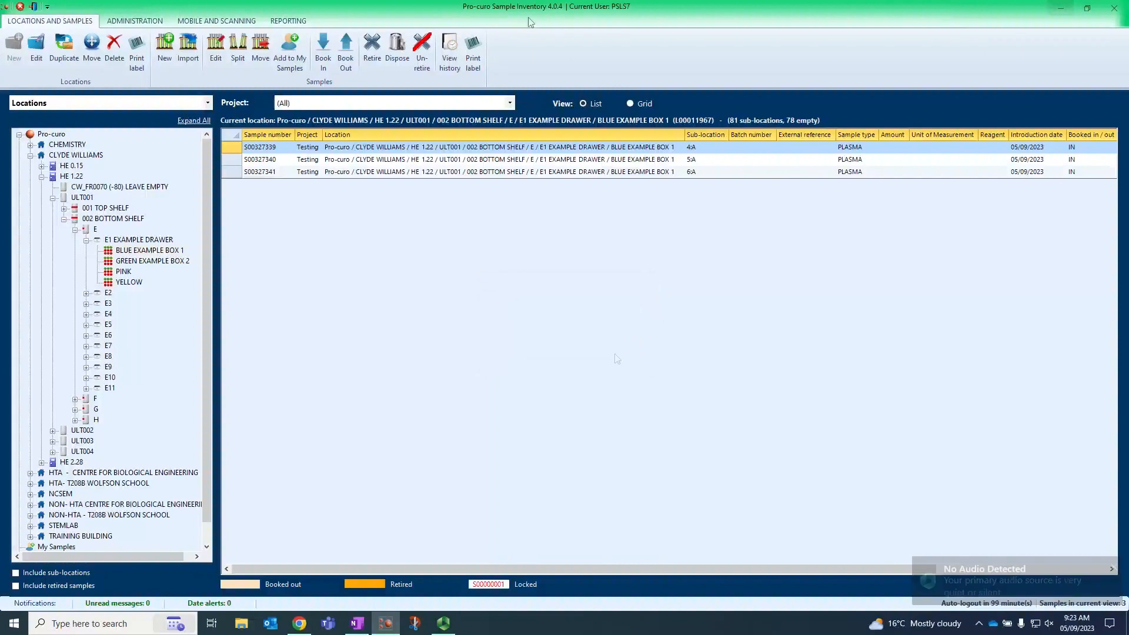
Set up label printing for the sample in sub-location 4:A with the Testing label and the Procuro HE133 printer
click(475, 58)
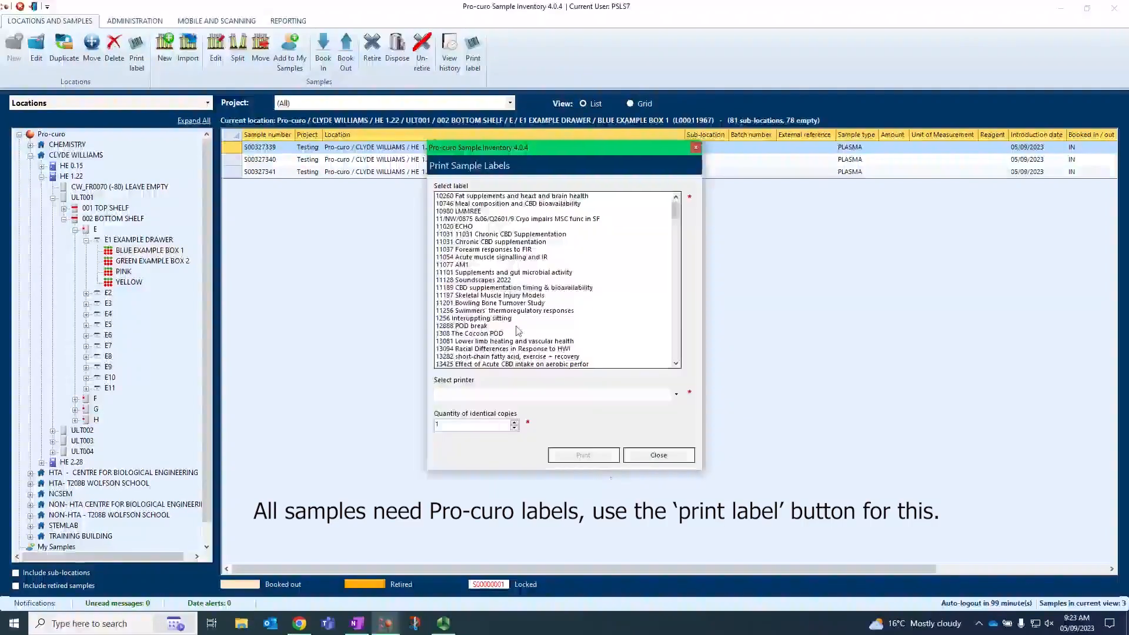
drag(677, 213, 667, 362)
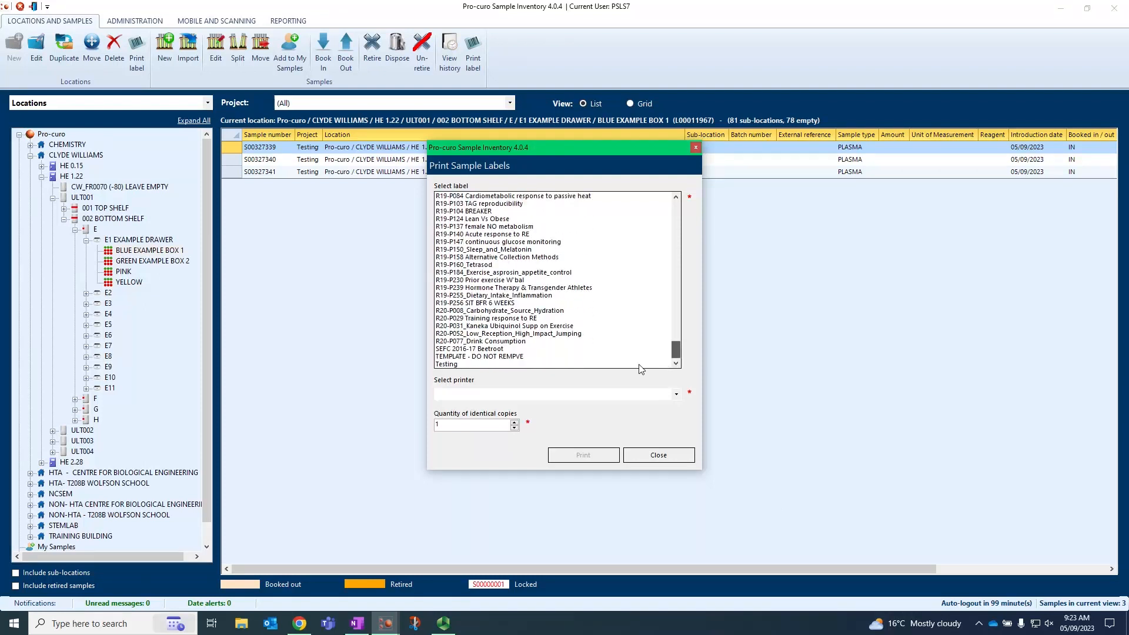
click(453, 365)
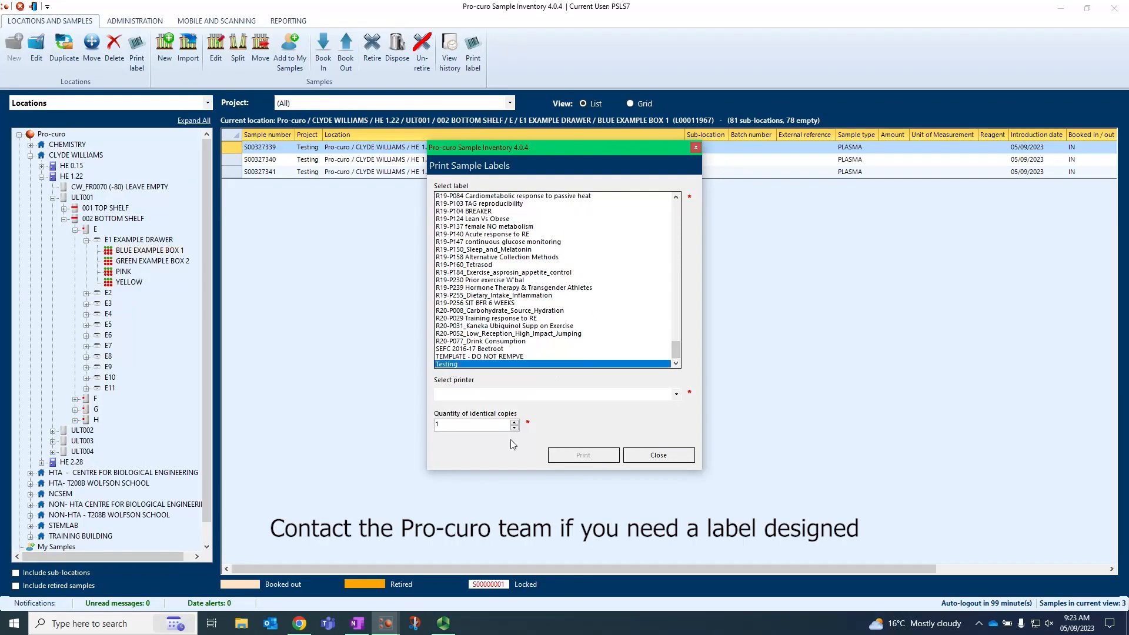
click(504, 398)
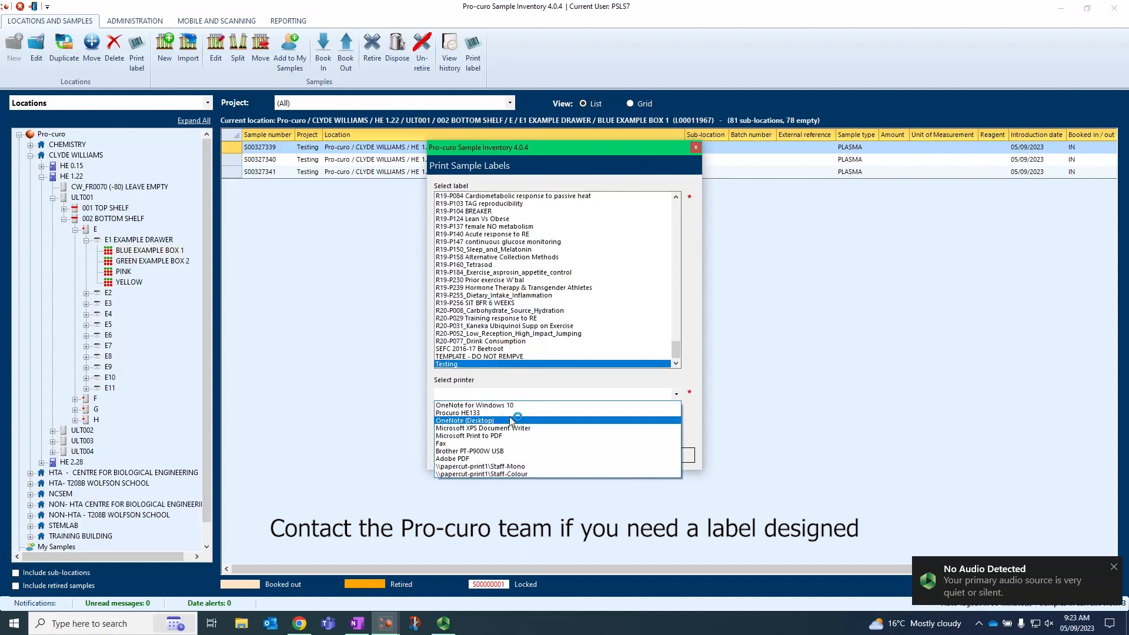
click(510, 414)
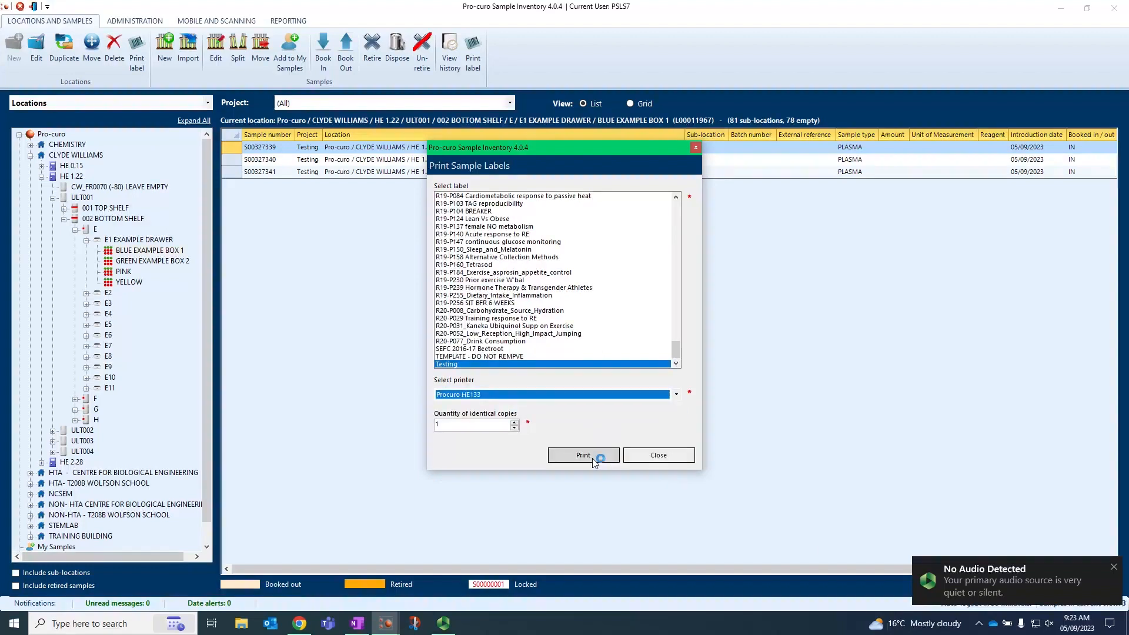